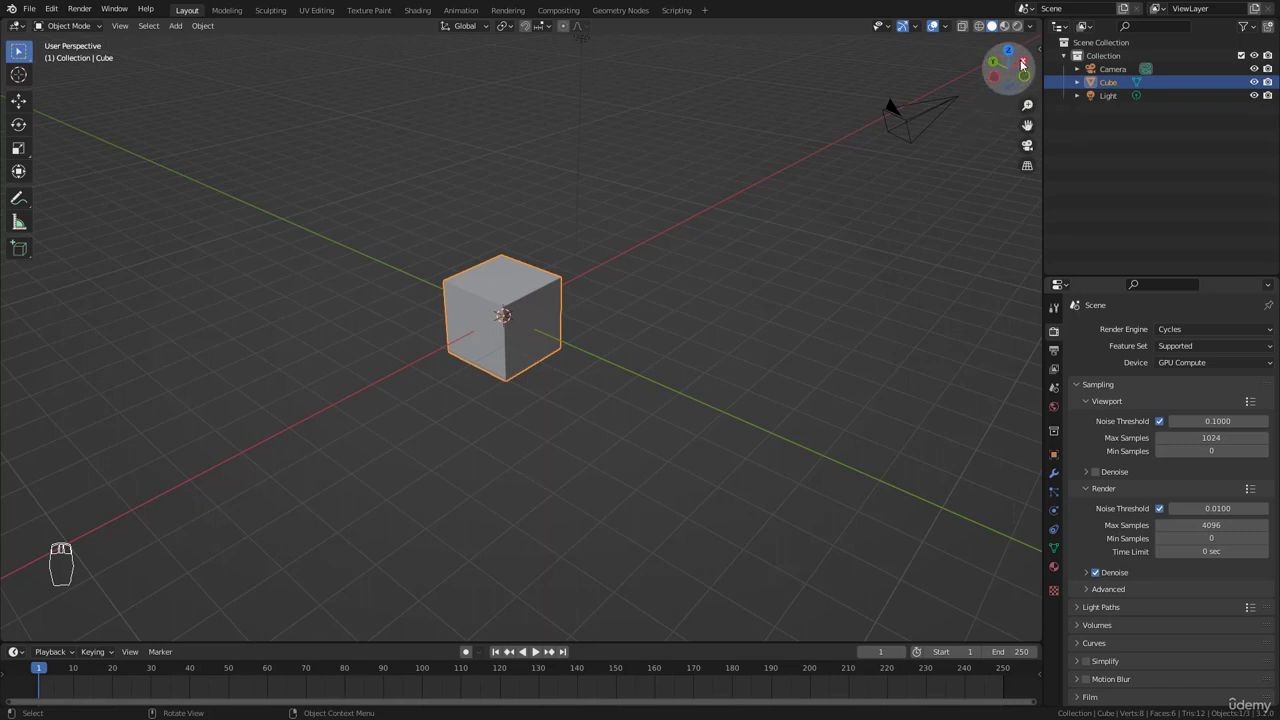
Examine the default cube from different angles and distances by orbiting, zooming and panning the view.
drag(1021, 63, 926, 123)
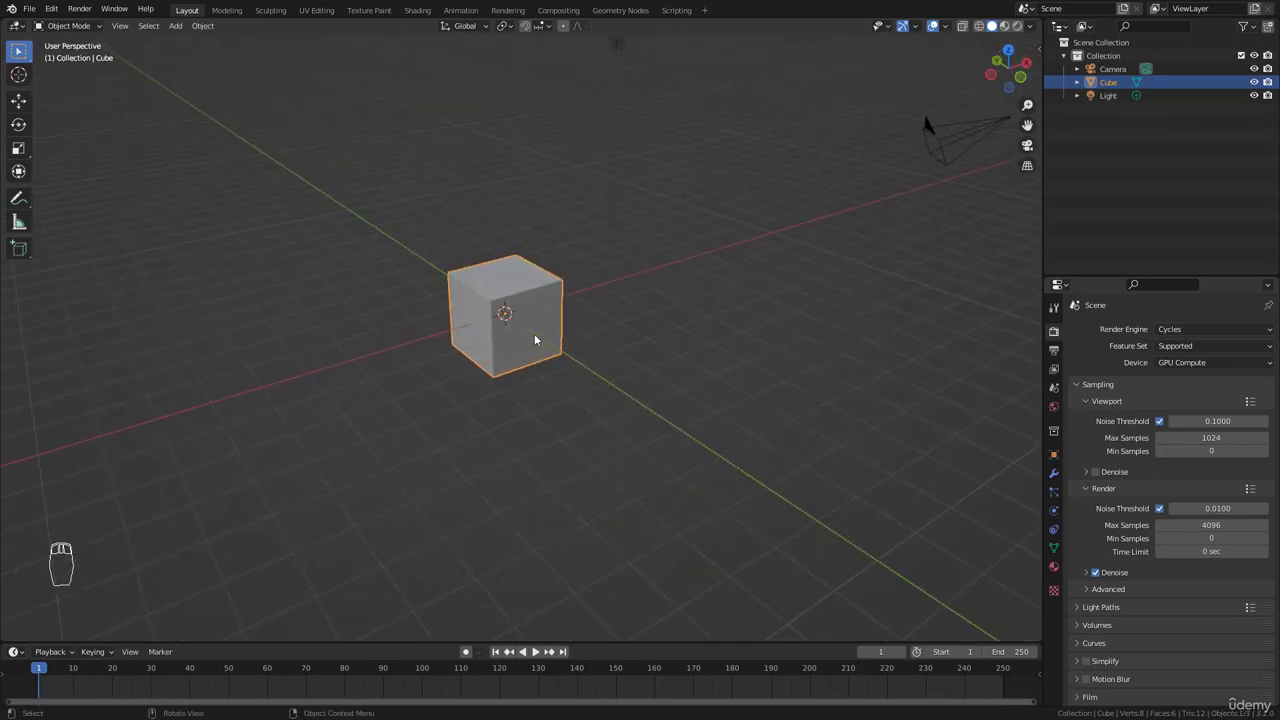
scroll(534, 334, up, 4)
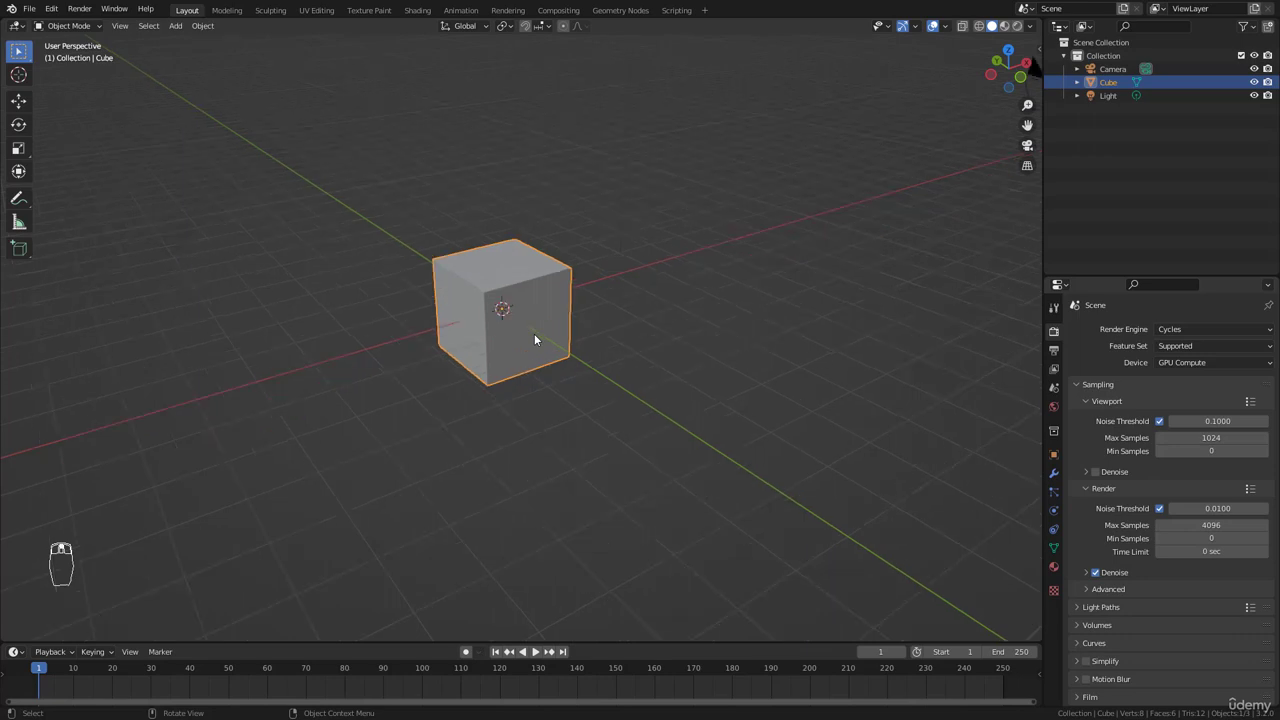
scroll(534, 334, down, 4)
scroll(534, 334, up, 2)
shift+middle_drag(534, 334, 573, 325)
scroll(560, 320, up, 2)
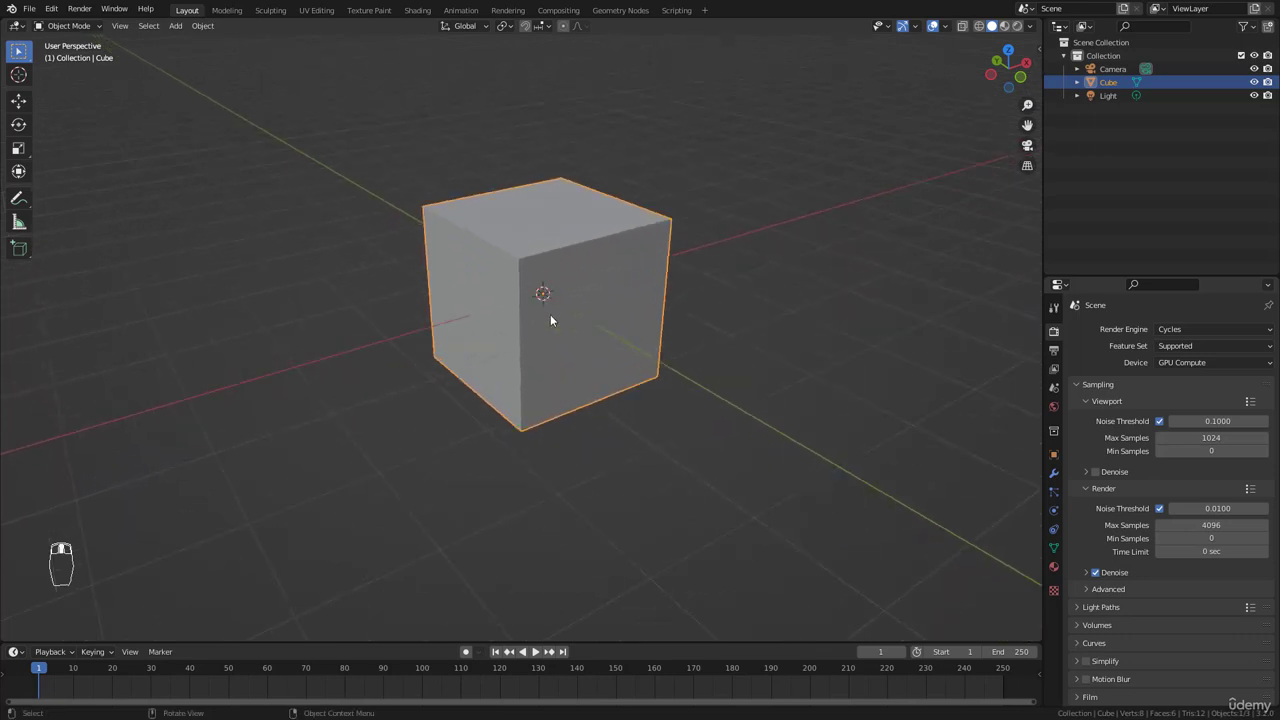
scroll(550, 314, down, 2)
scroll(550, 312, up, 2)
scroll(551, 301, down, 1)
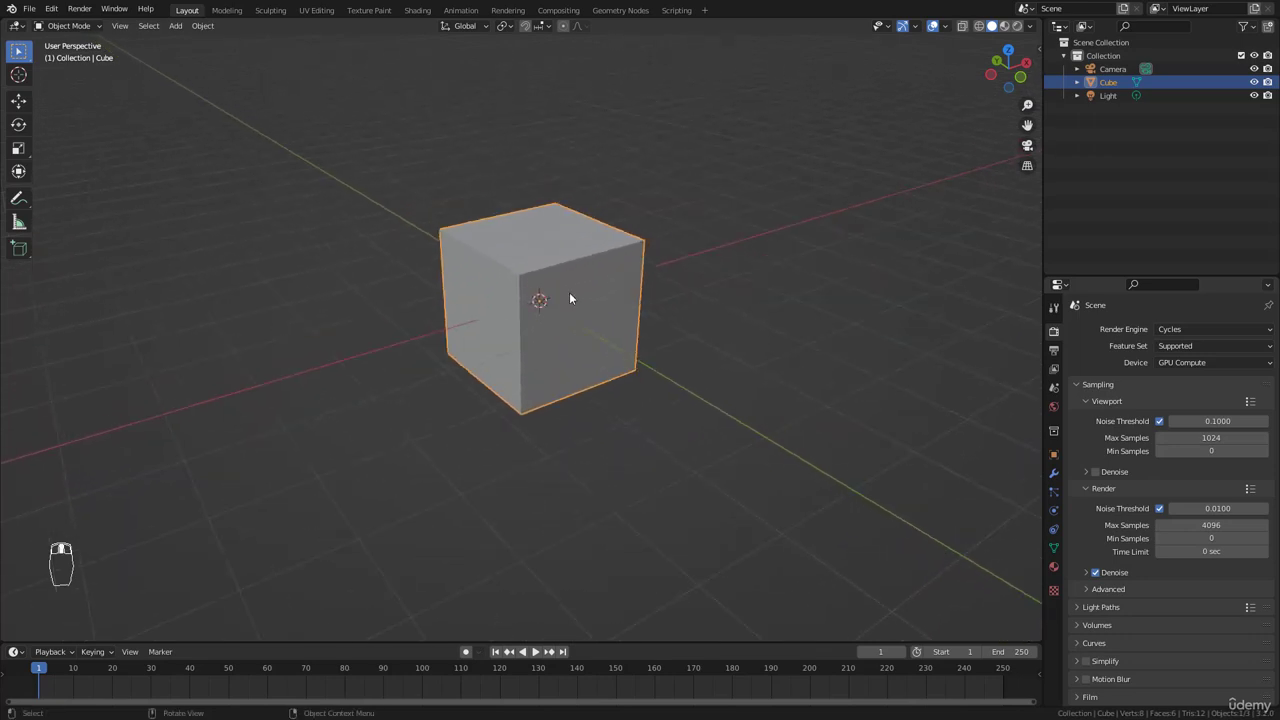
scroll(570, 296, down, 4)
scroll(578, 294, up, 5)
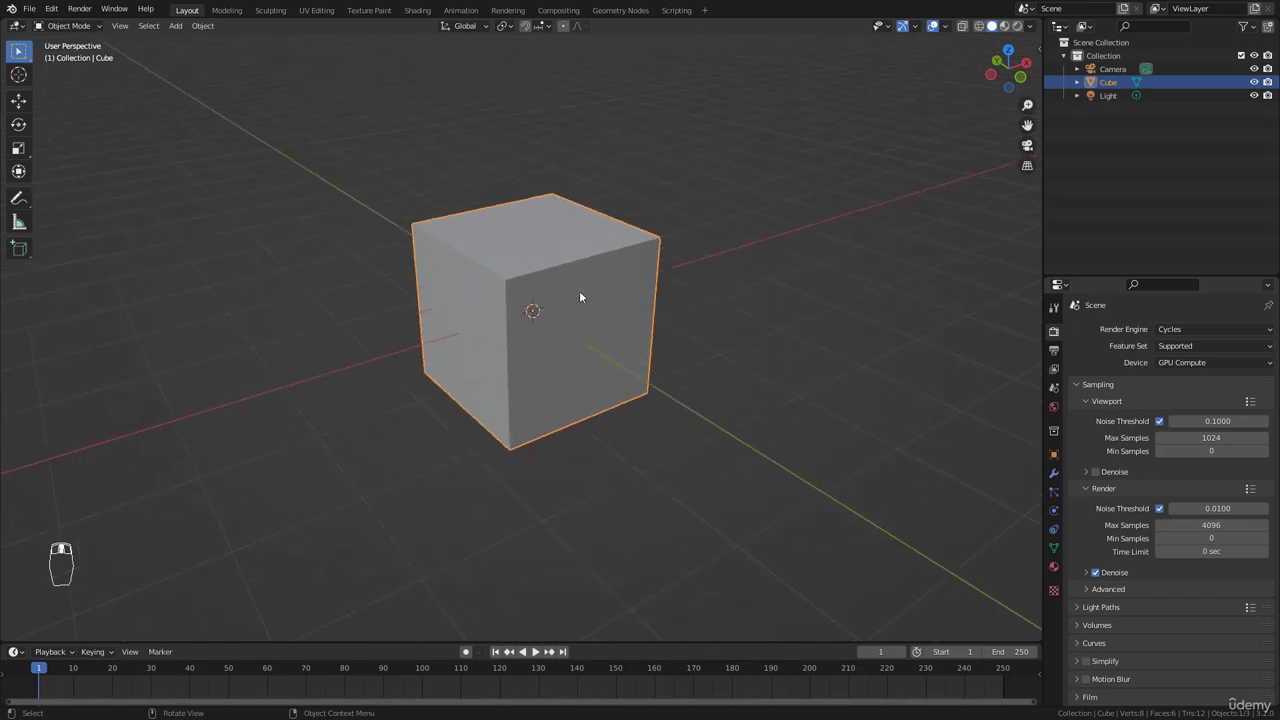
scroll(579, 290, down, 1)
scroll(578, 291, up, 1)
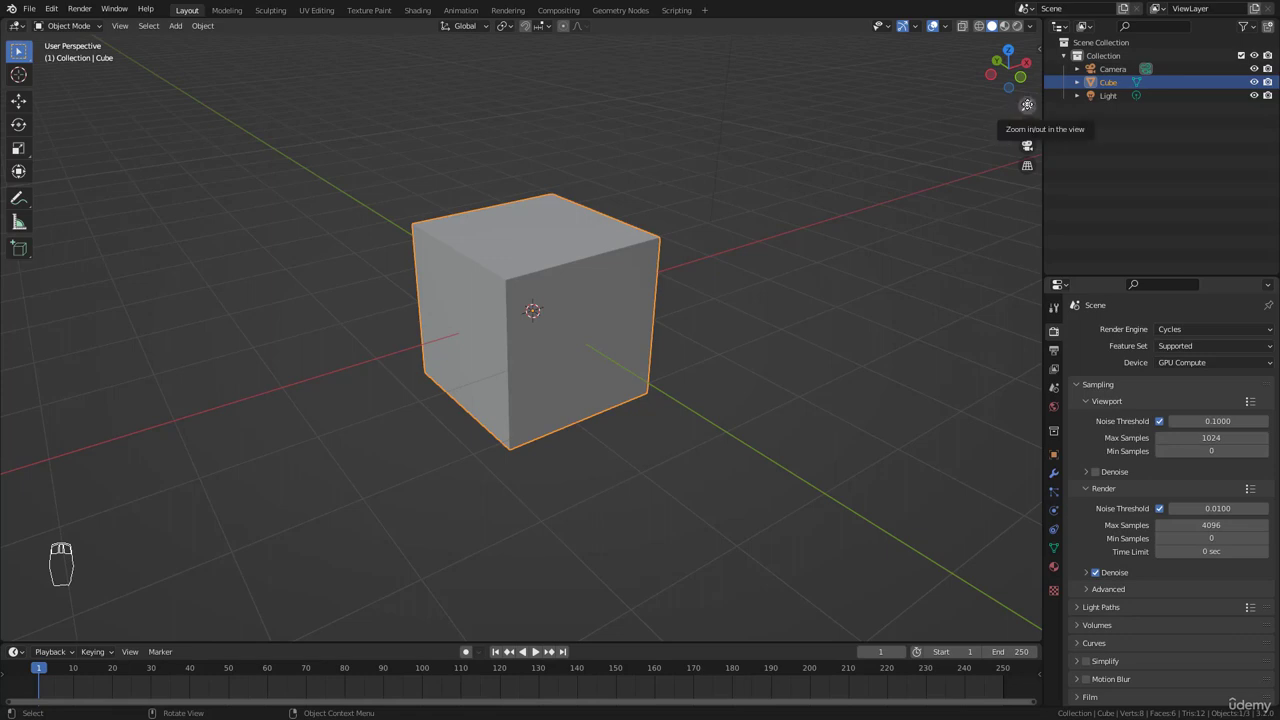
mouse_move(1027, 105)
mouse_down()
mouse_move(962, 129)
mouse_move(1027, 104)
mouse_move(985, 121)
mouse_move(1027, 104)
mouse_move(1012, 110)
mouse_up()
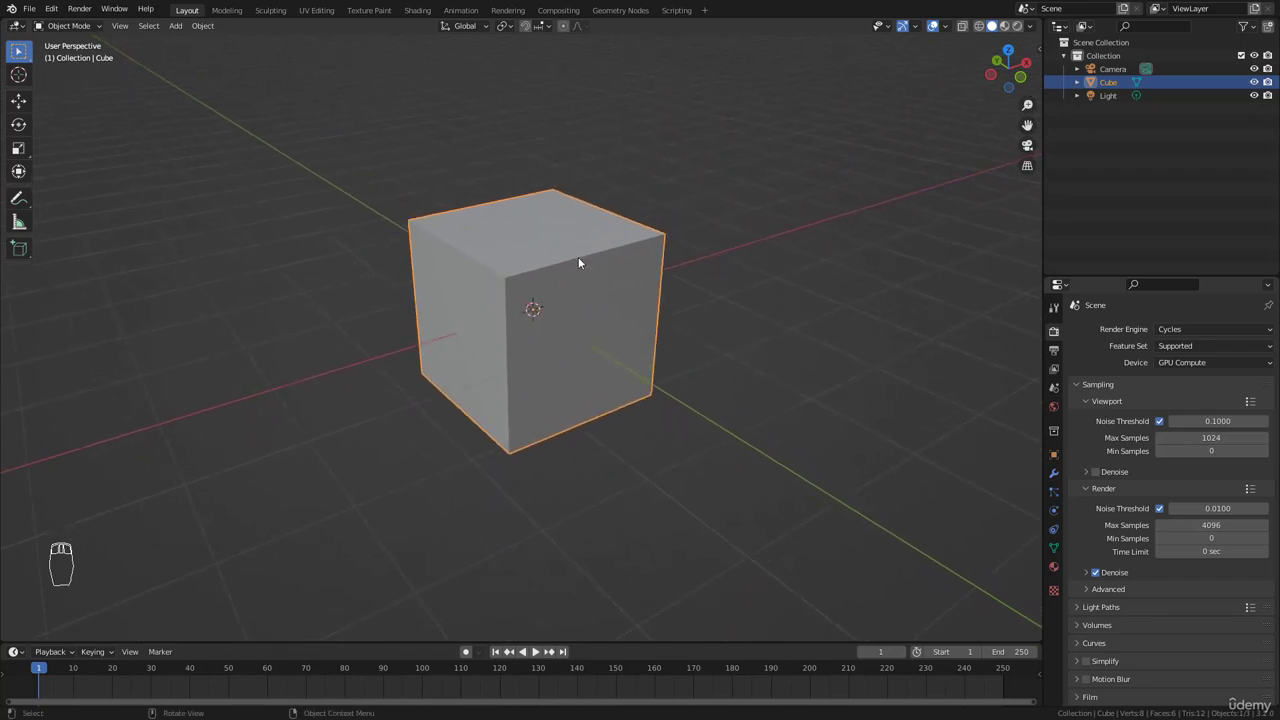
Deselect the cube and inspect its other sides from a changed viewing angle and distance.
key(shift+z)
key(shift+z)
click(212, 513)
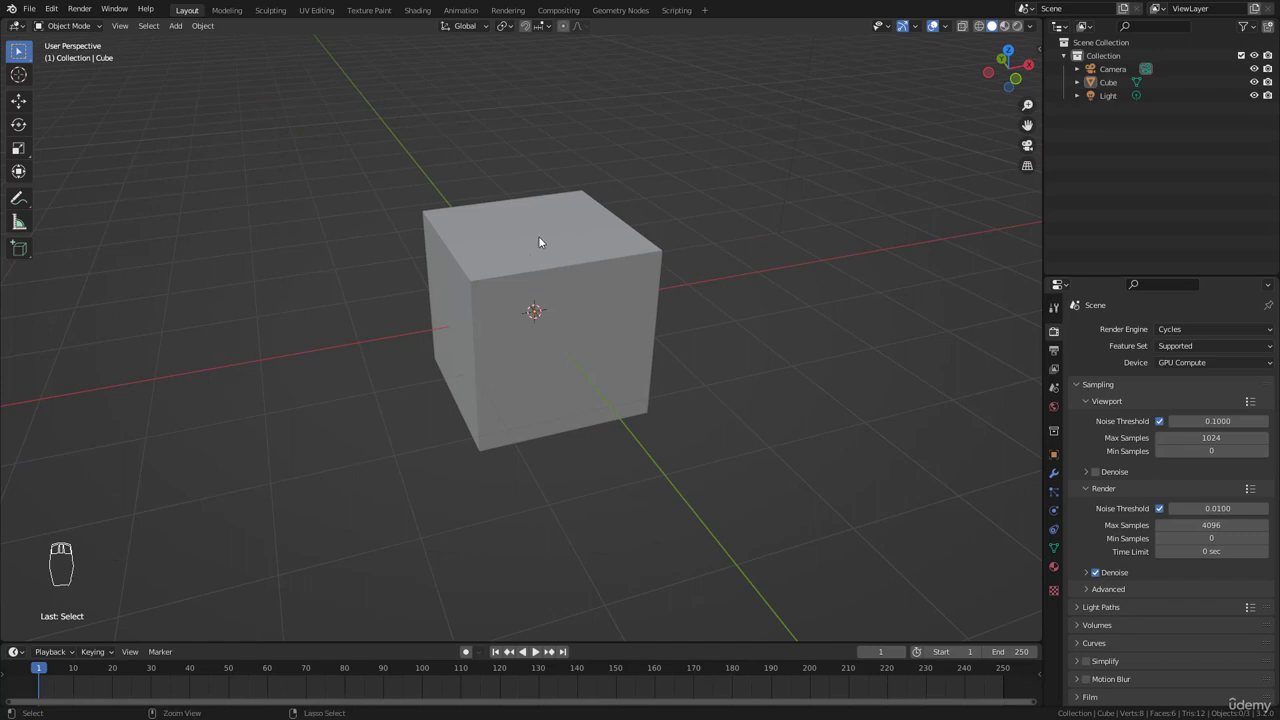
ctrl+middle_drag(539, 243, 594, 246)
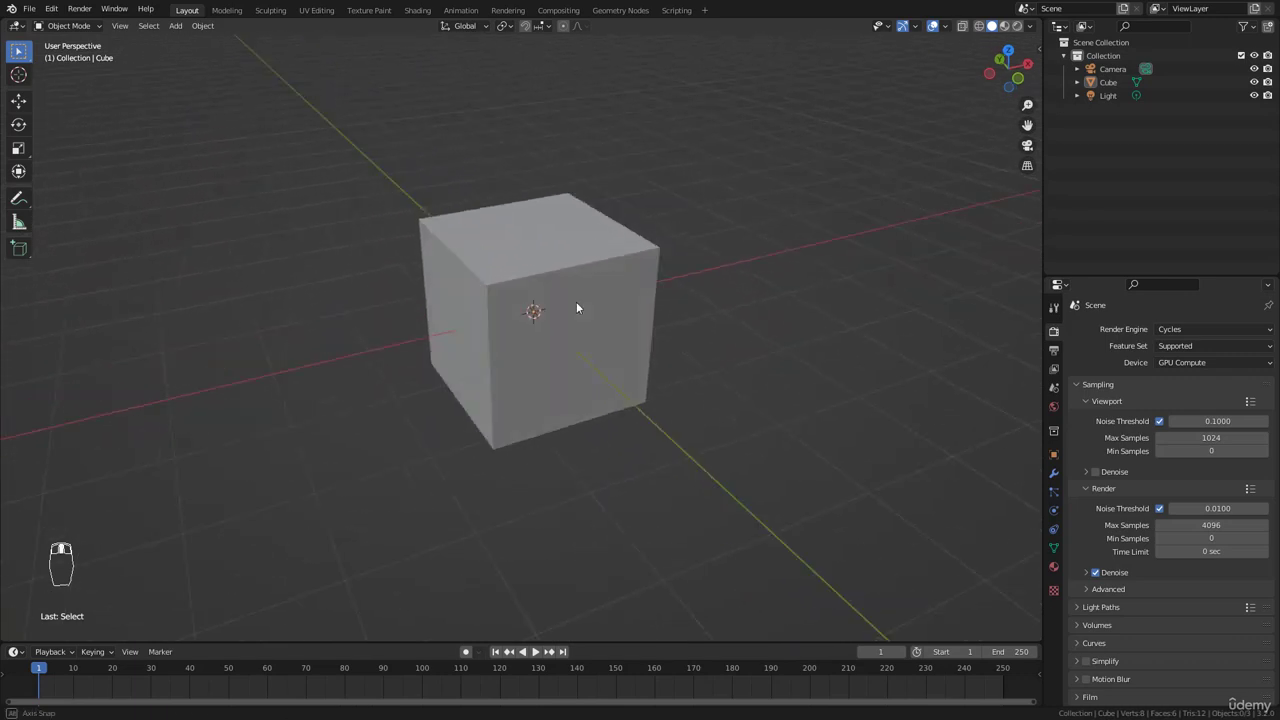
middle_drag(576, 303, 612, 296)
scroll(546, 272, up, 3)
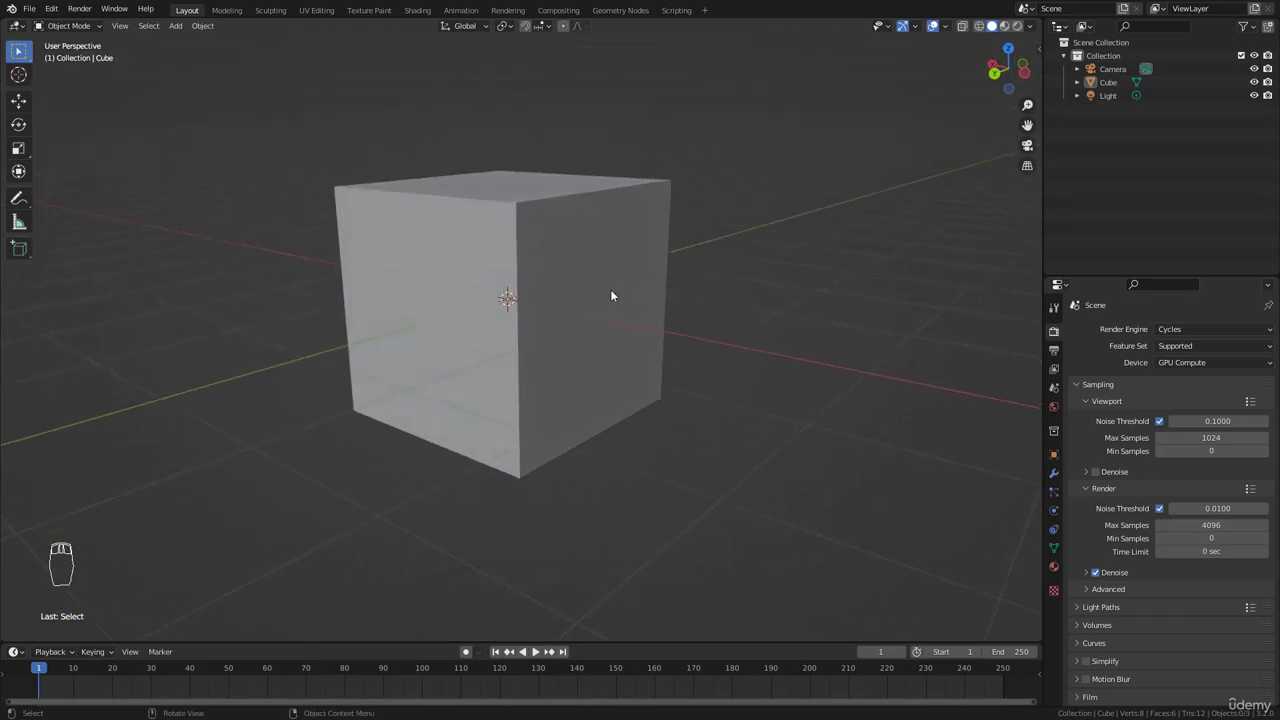
scroll(580, 305, down, 3)
Duplicate the cube and place the copy along the global Y axis, well clear of the original.
click(560, 282)
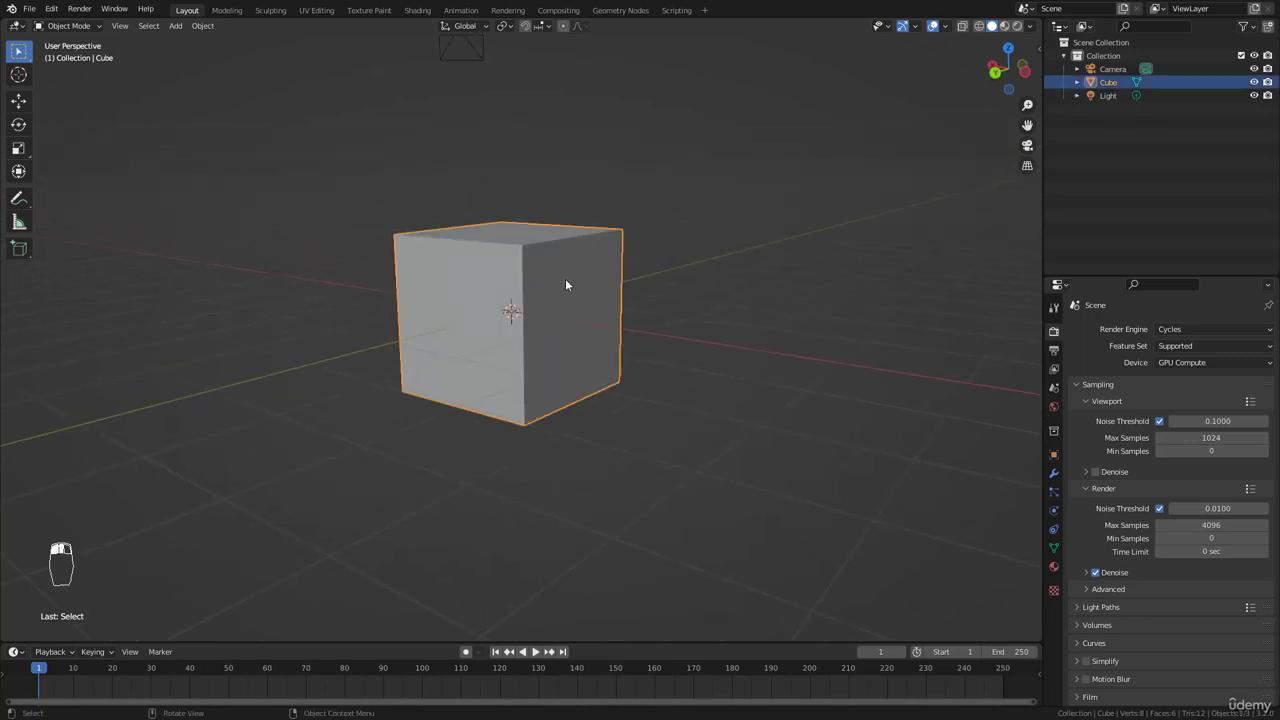
scroll(580, 300, down, 3)
middle_drag(605, 303, 686, 245)
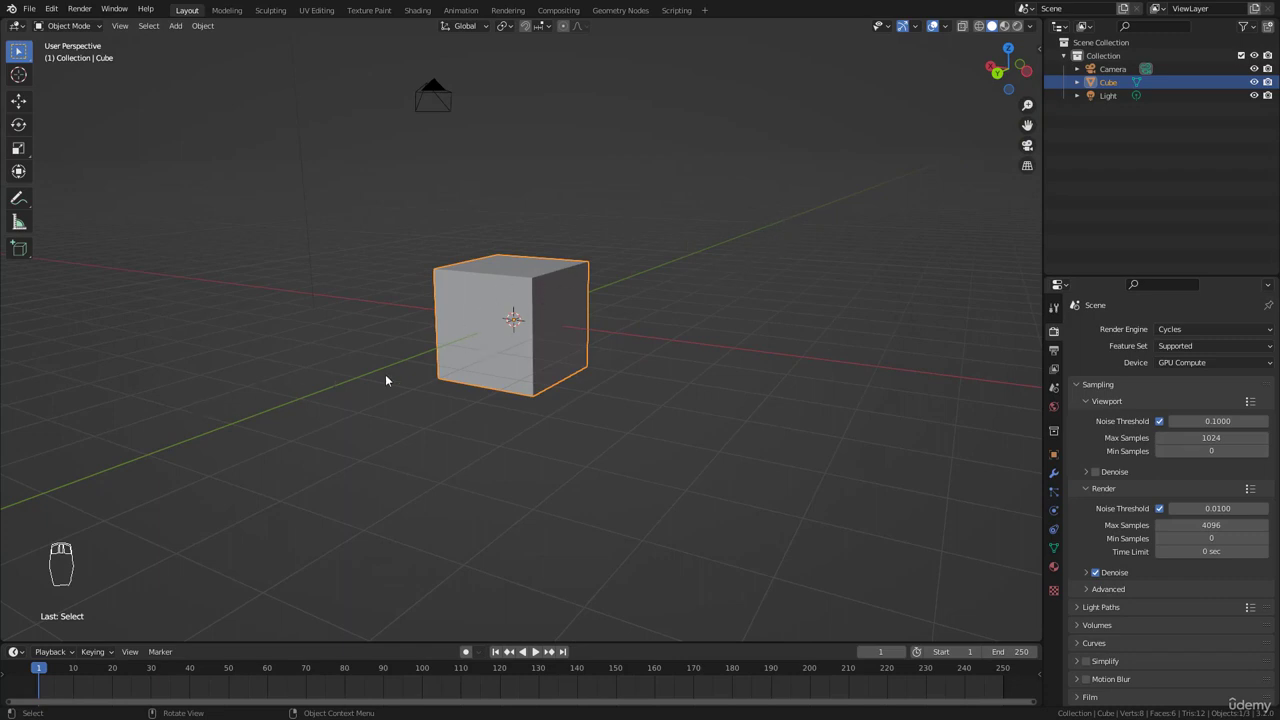
middle_drag(453, 344, 518, 318)
scroll(460, 347, up, 1)
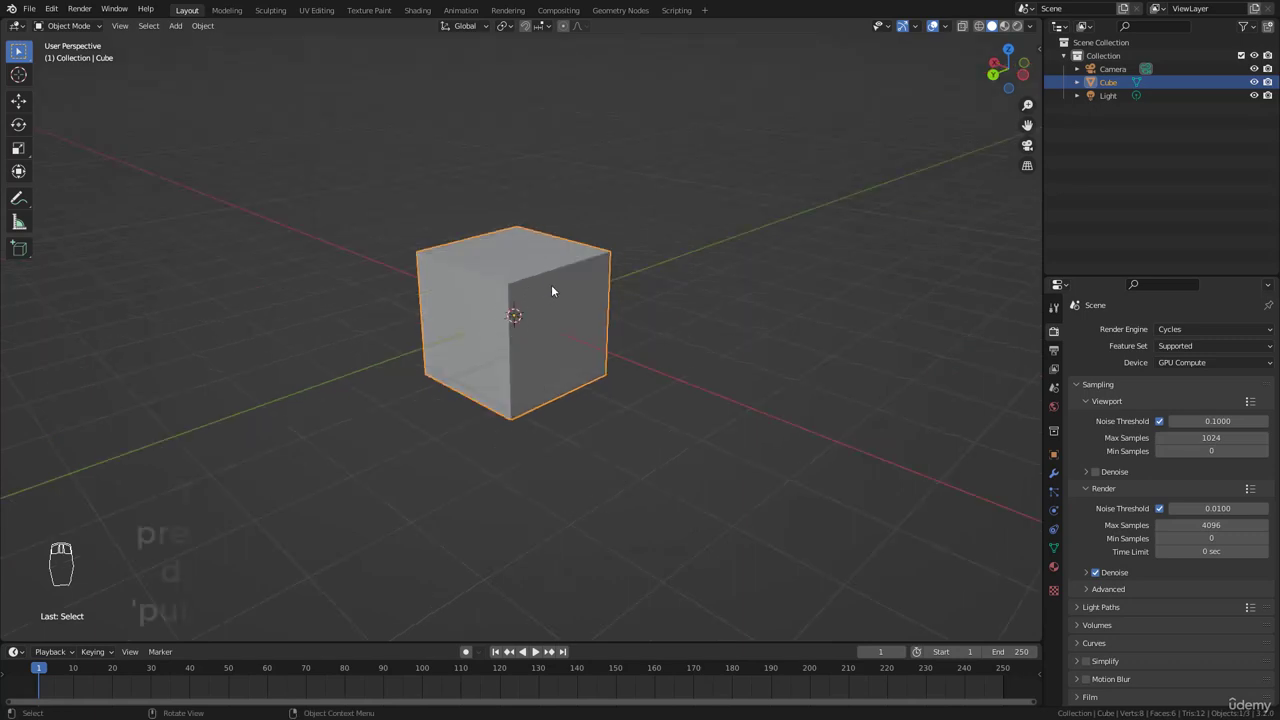
key(shift+d)
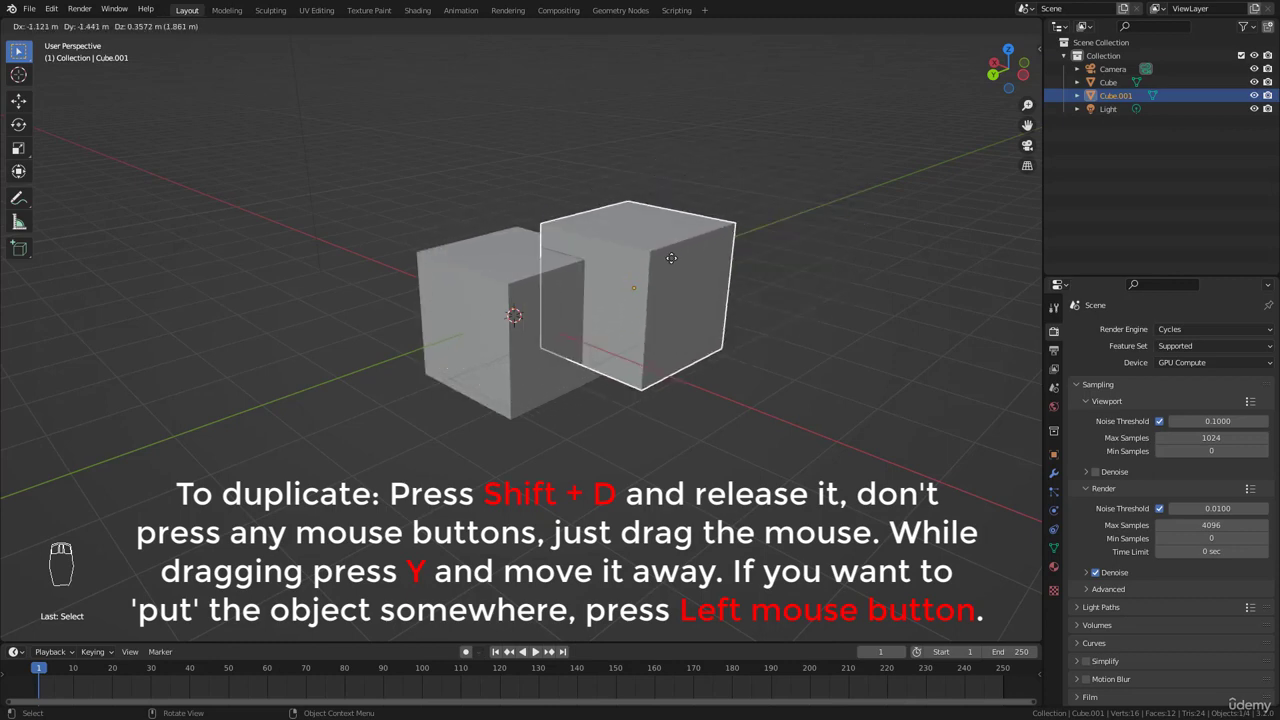
key(y)
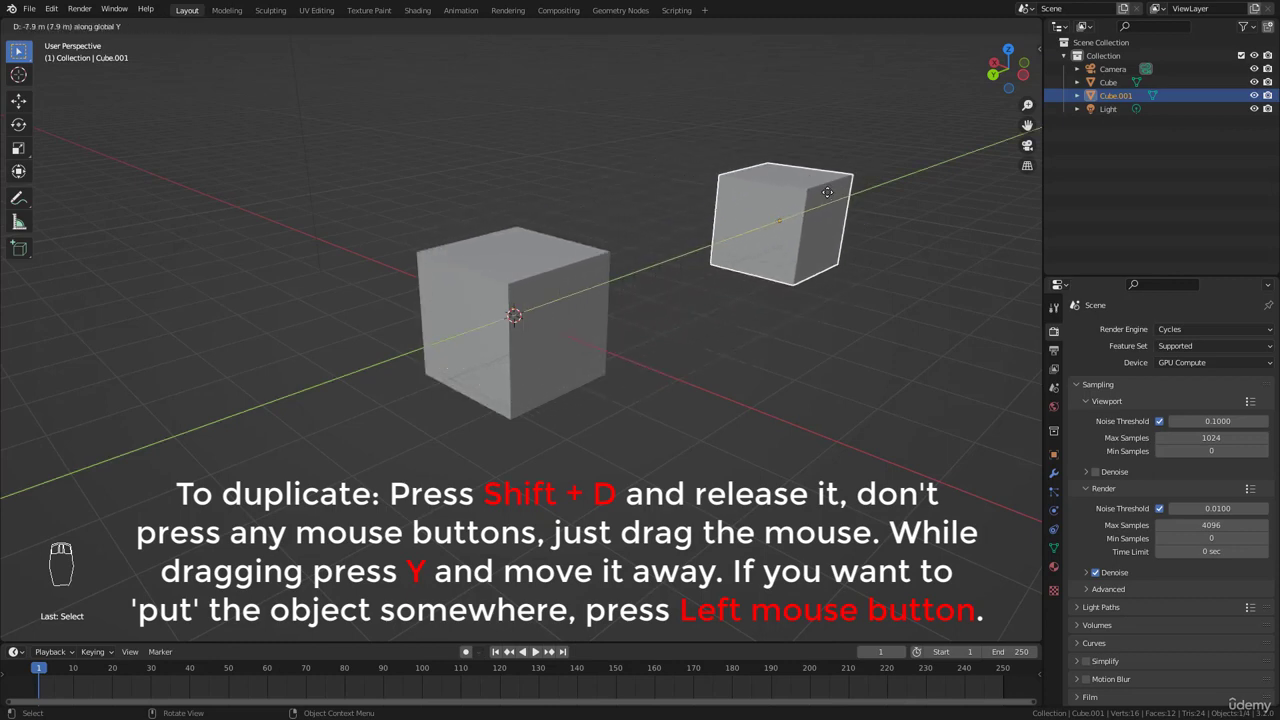
click(856, 175)
Deselect the duplicated cube and compare the apparent sizes of both cubes in perspective view.
middle_drag(700, 313, 630, 368)
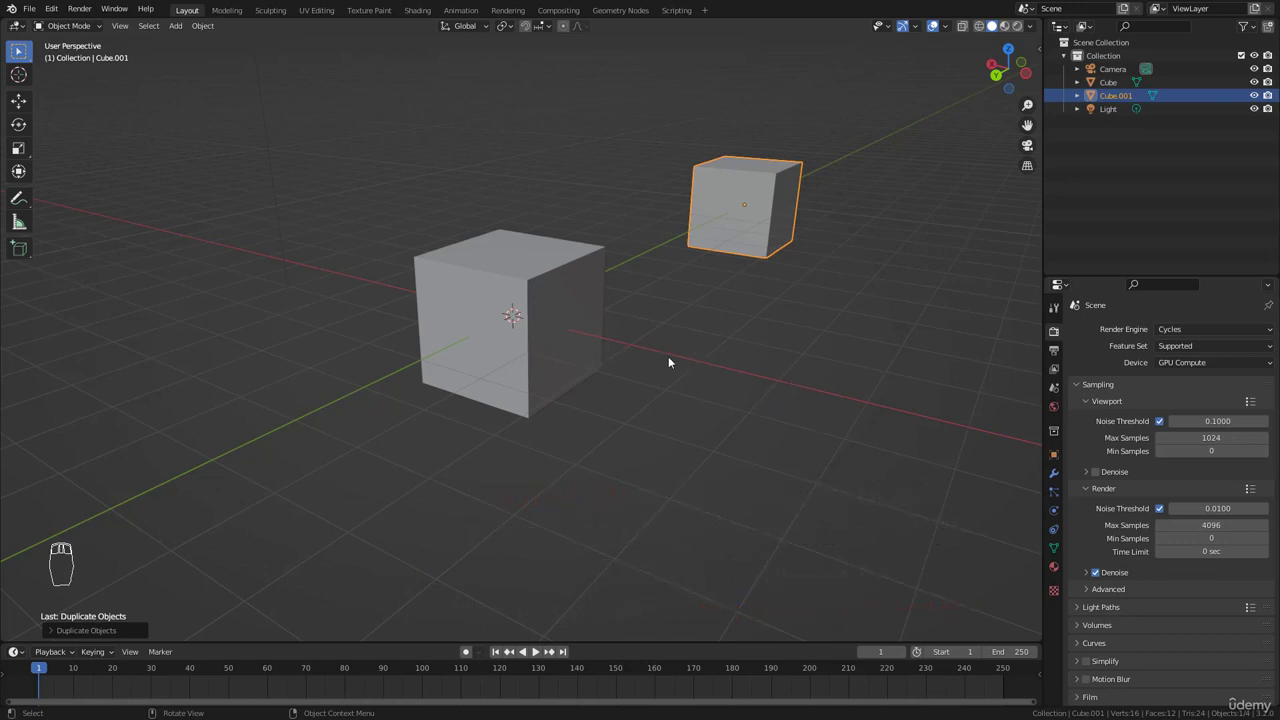
middle_drag(663, 360, 588, 333)
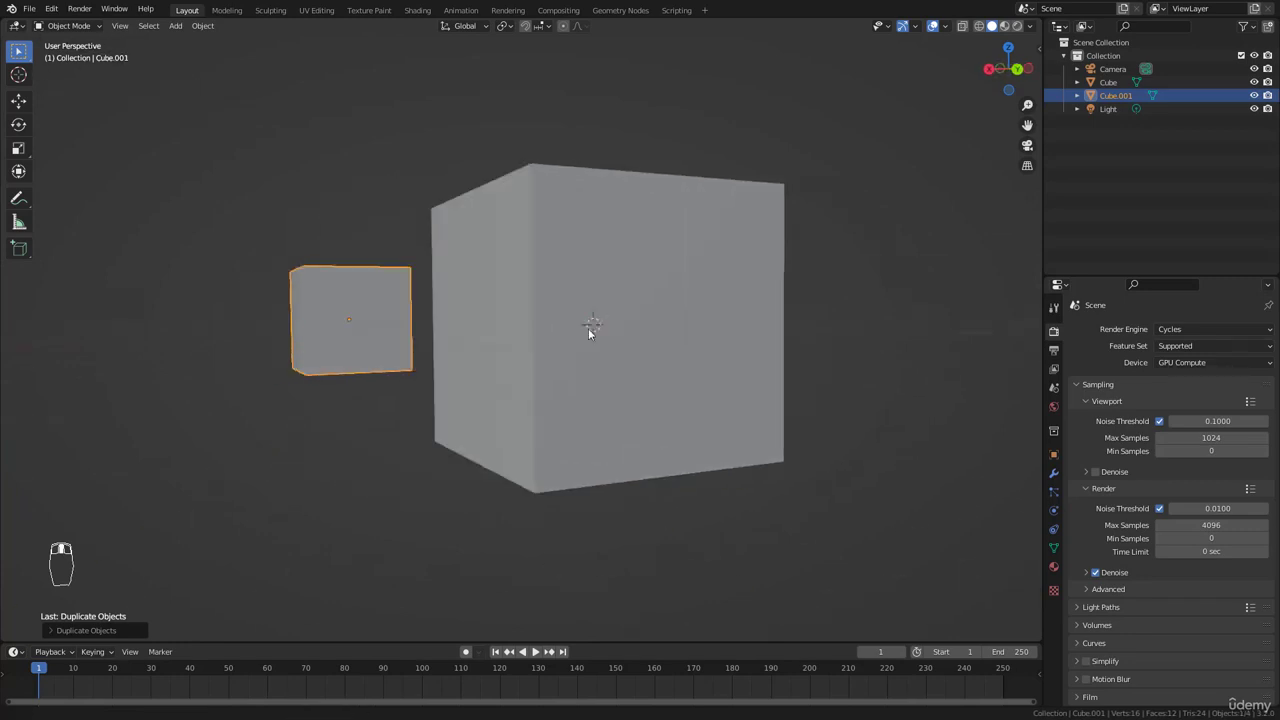
click(263, 200)
middle_drag(449, 289, 482, 321)
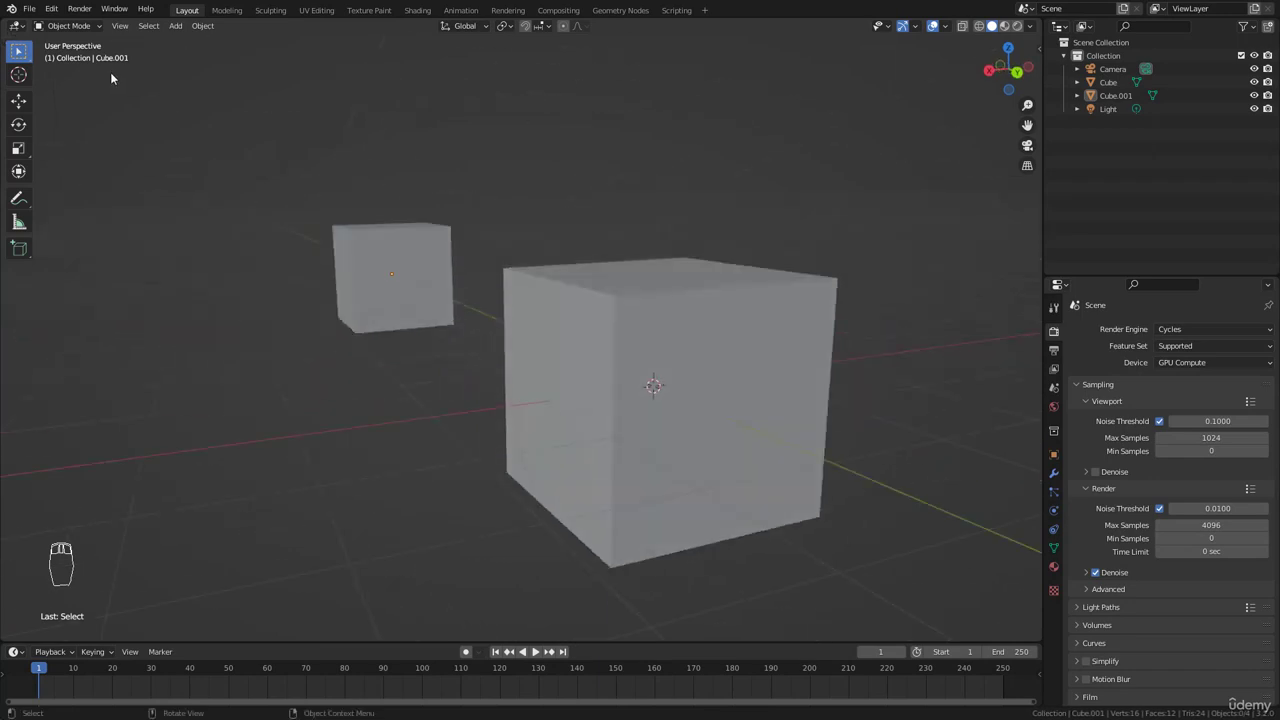
middle_drag(432, 190, 694, 250)
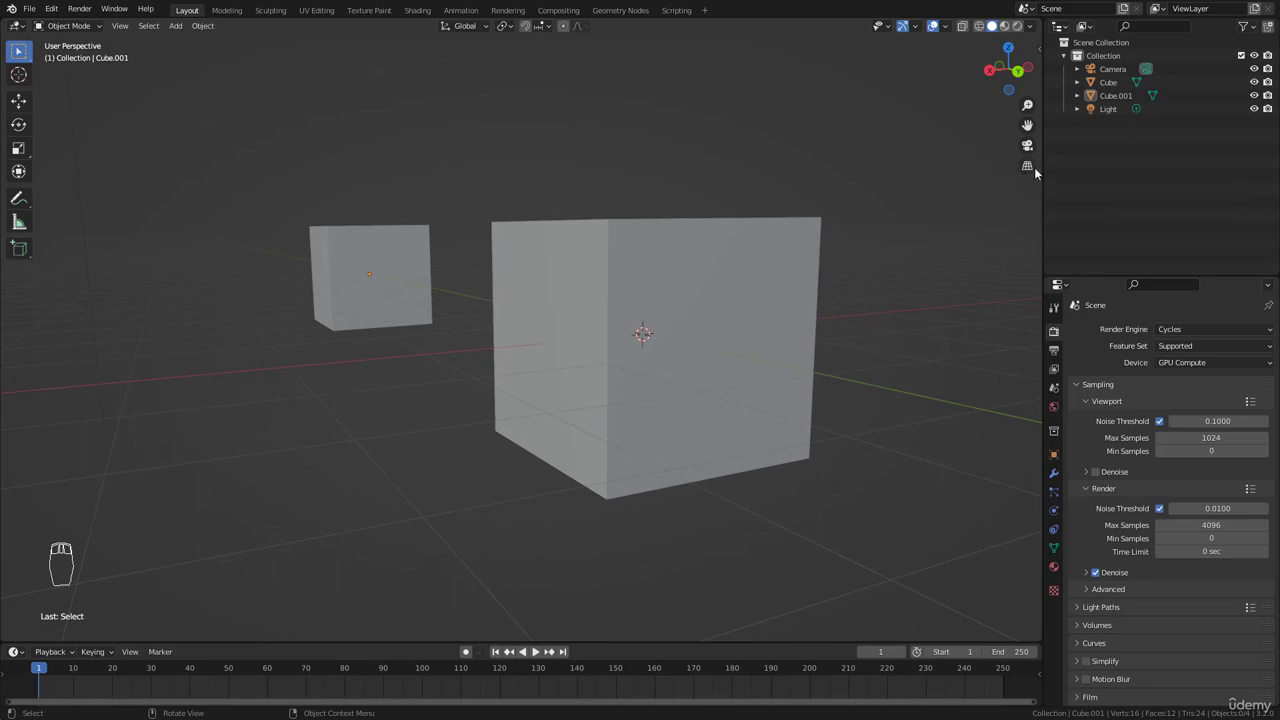
Compare the two cubes in orthographic and perspective projection from several angles, ending in perspective.
click(1030, 168)
mouse_move(725, 228)
middle_down()
mouse_move(674, 246)
mouse_move(663, 303)
mouse_move(614, 307)
mouse_move(686, 304)
mouse_move(581, 293)
mouse_move(745, 215)
middle_up()
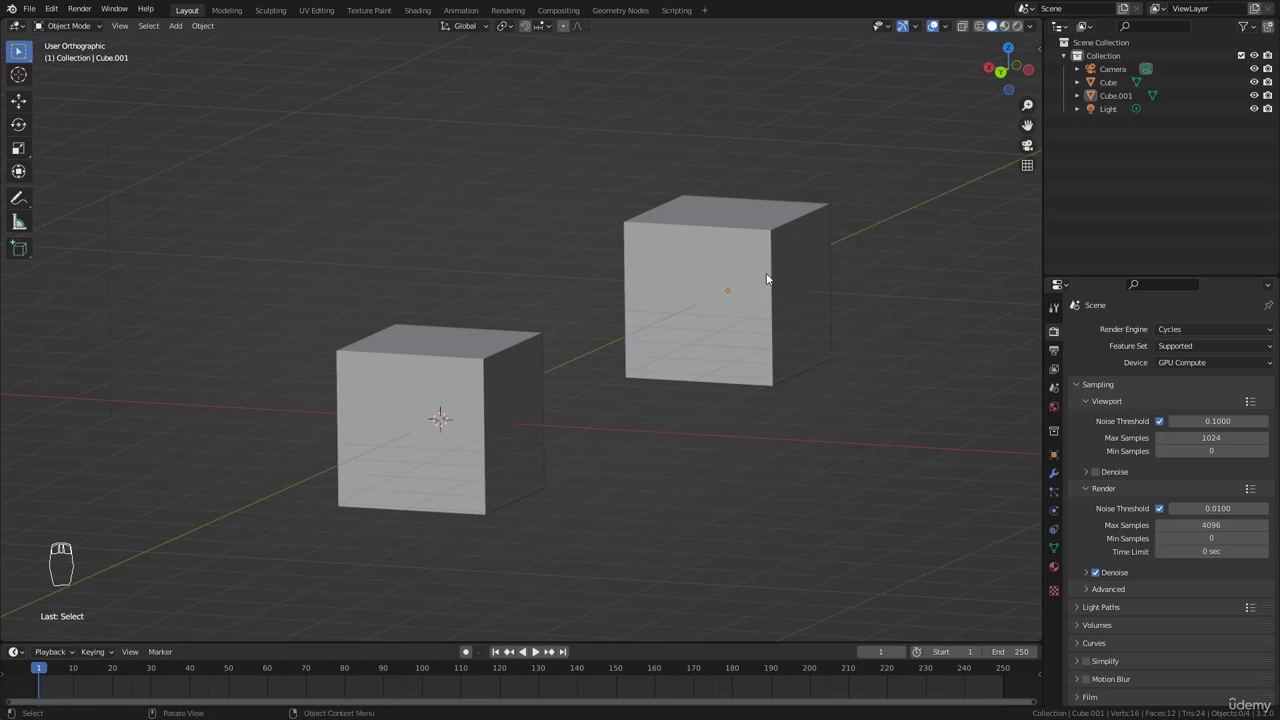
middle_drag(767, 279, 643, 284)
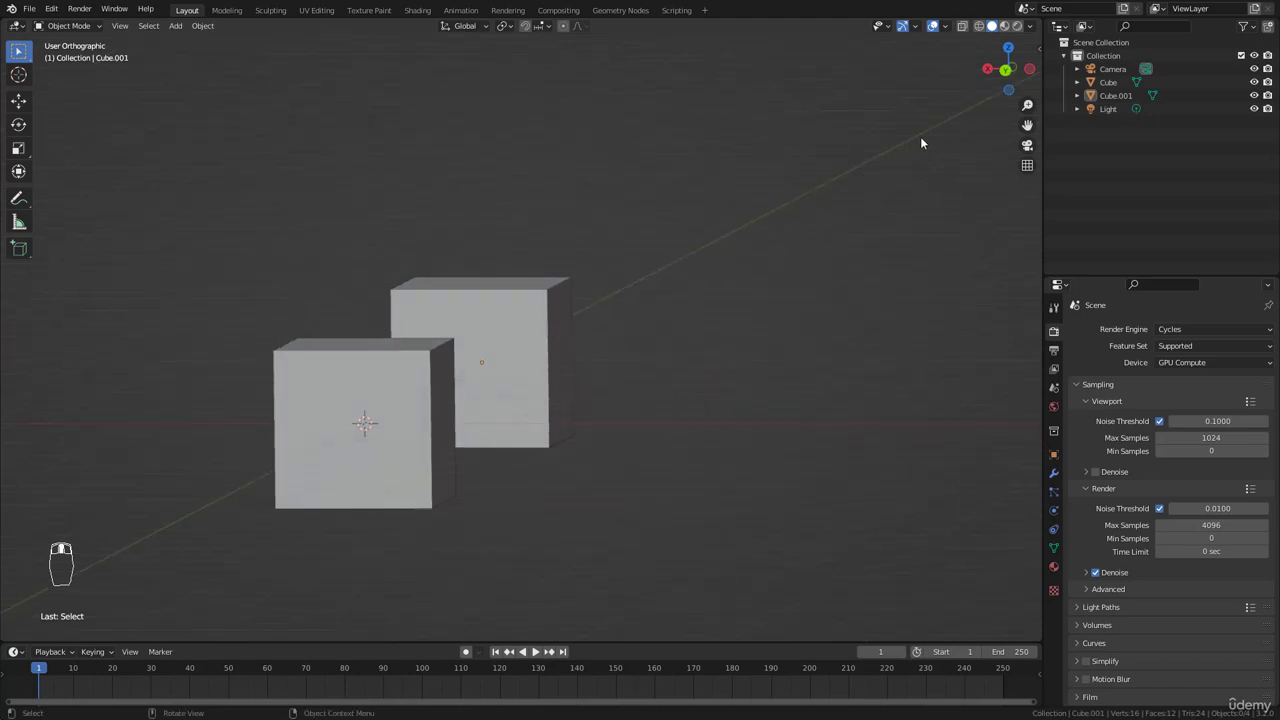
middle_drag(869, 181, 825, 262)
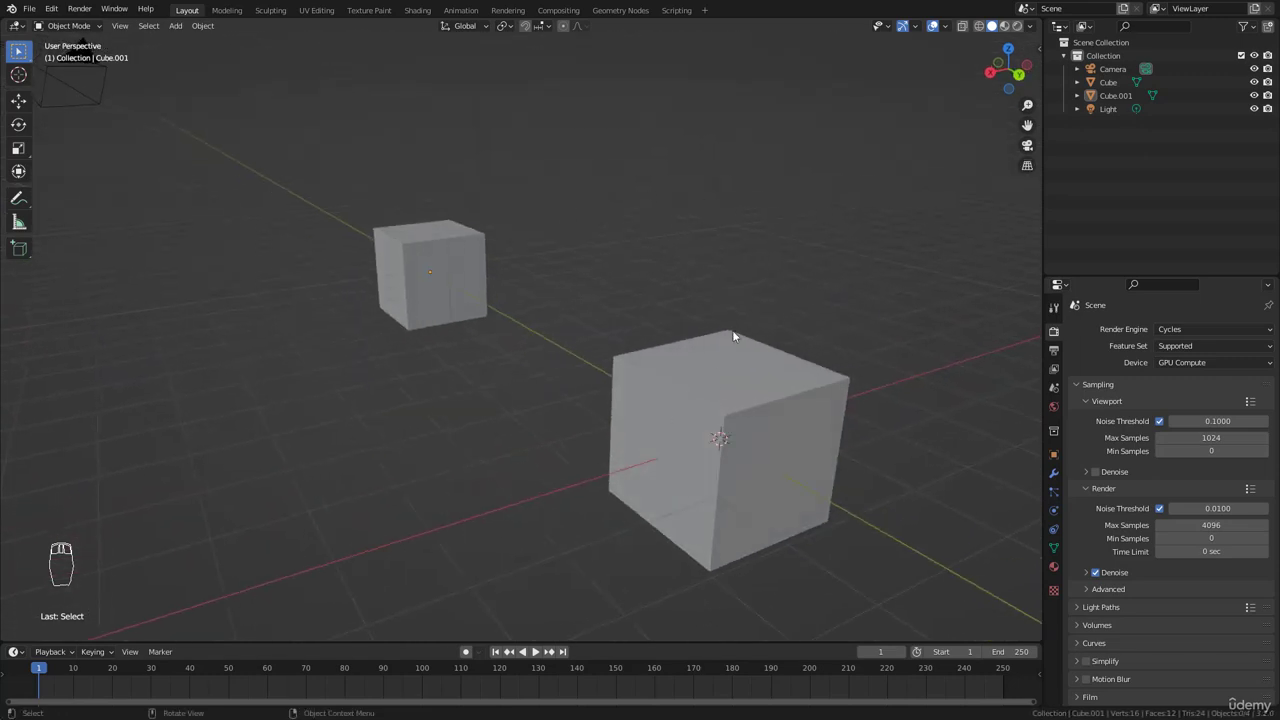
middle_drag(733, 336, 520, 280)
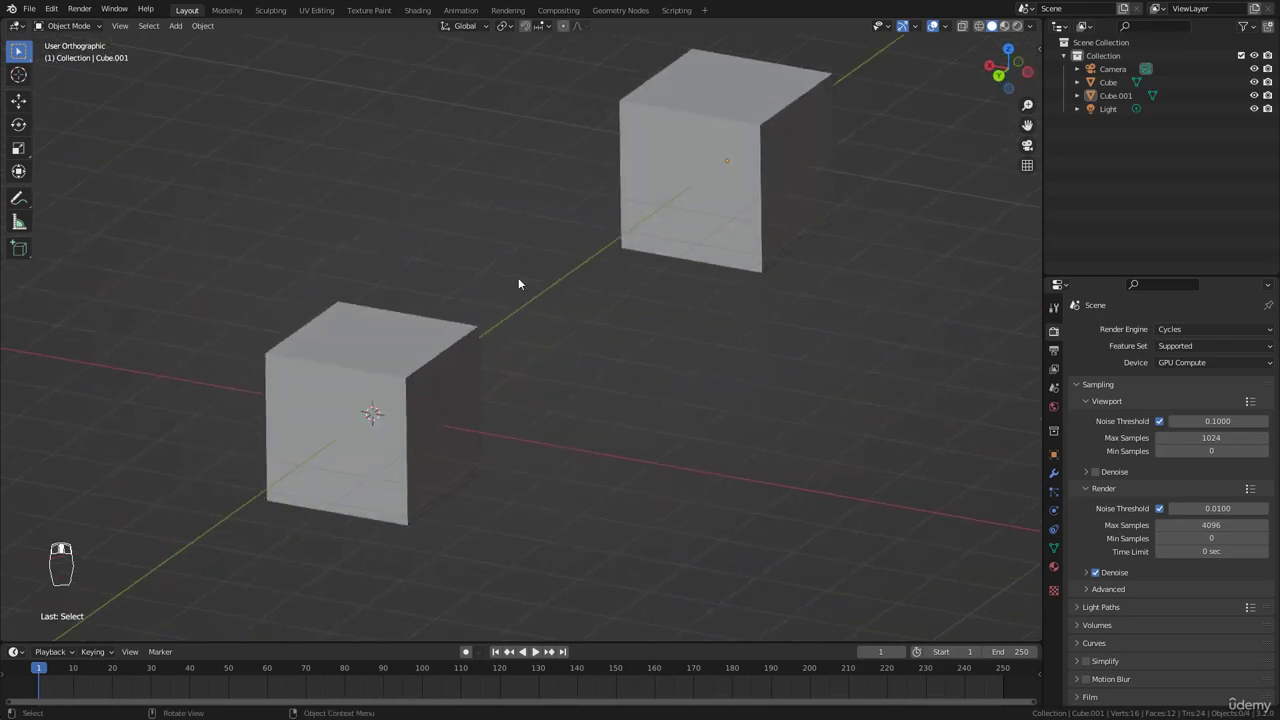
click(1027, 165)
middle_drag(643, 249, 551, 266)
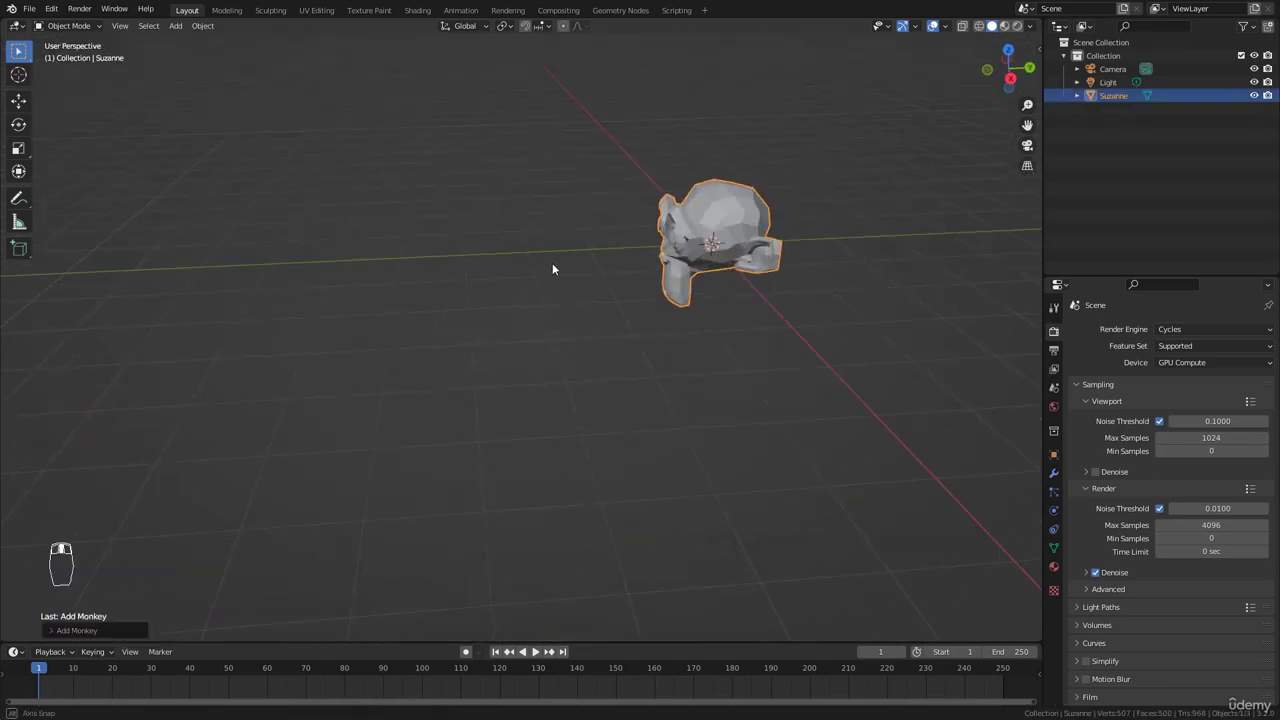
Delete the monkey head from the scene.
middle_drag(552, 268, 620, 245)
key(x)
click(656, 233)
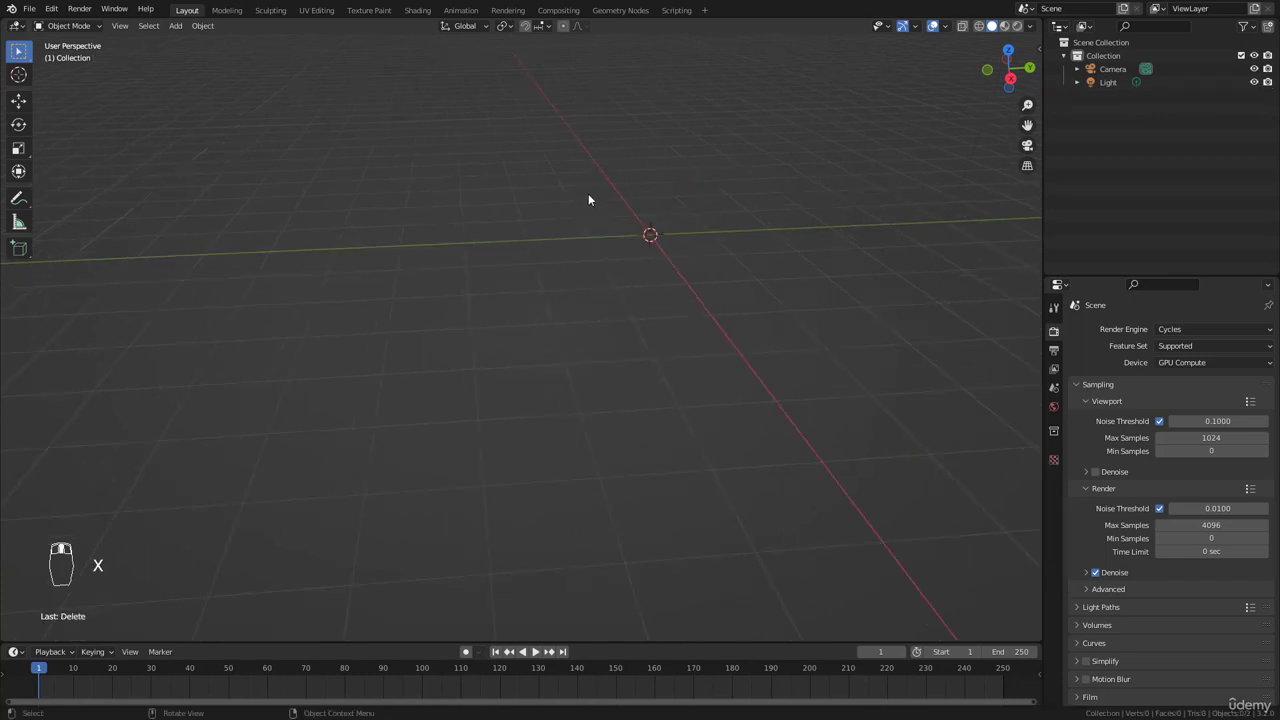
middle_drag(589, 196, 569, 216)
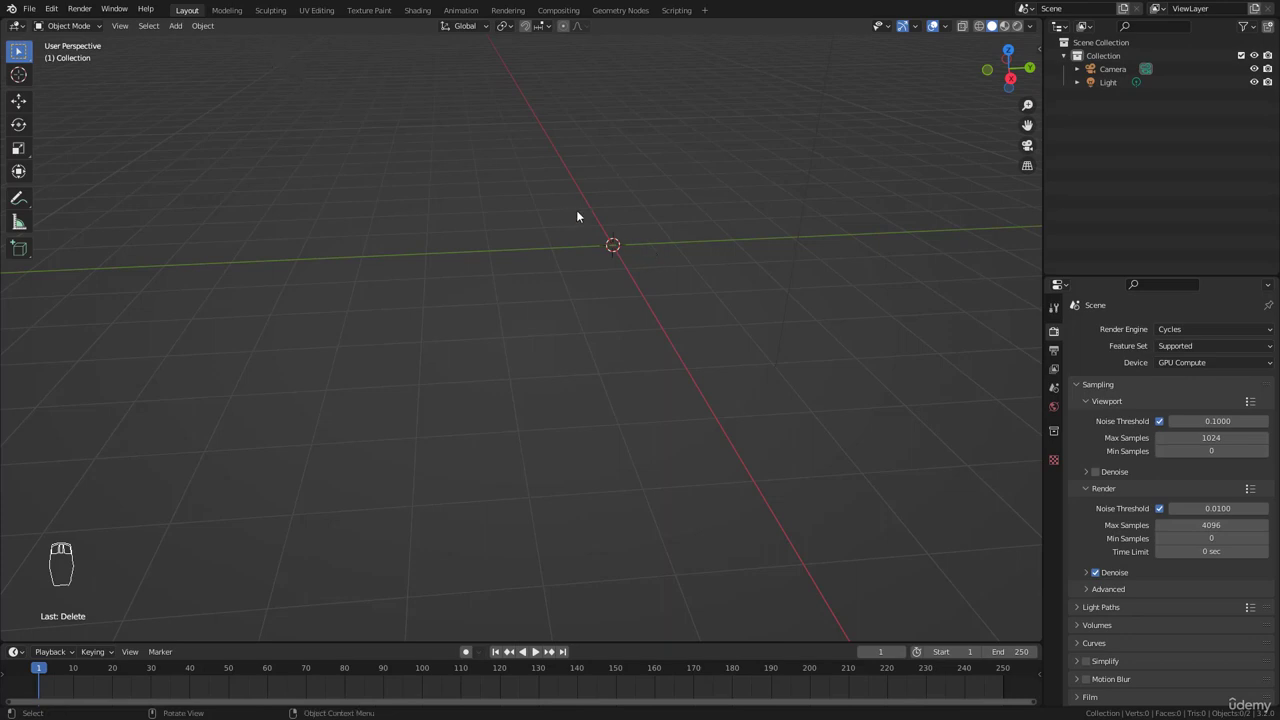
Add a Monkey mesh at the 3D cursor.
click(177, 28)
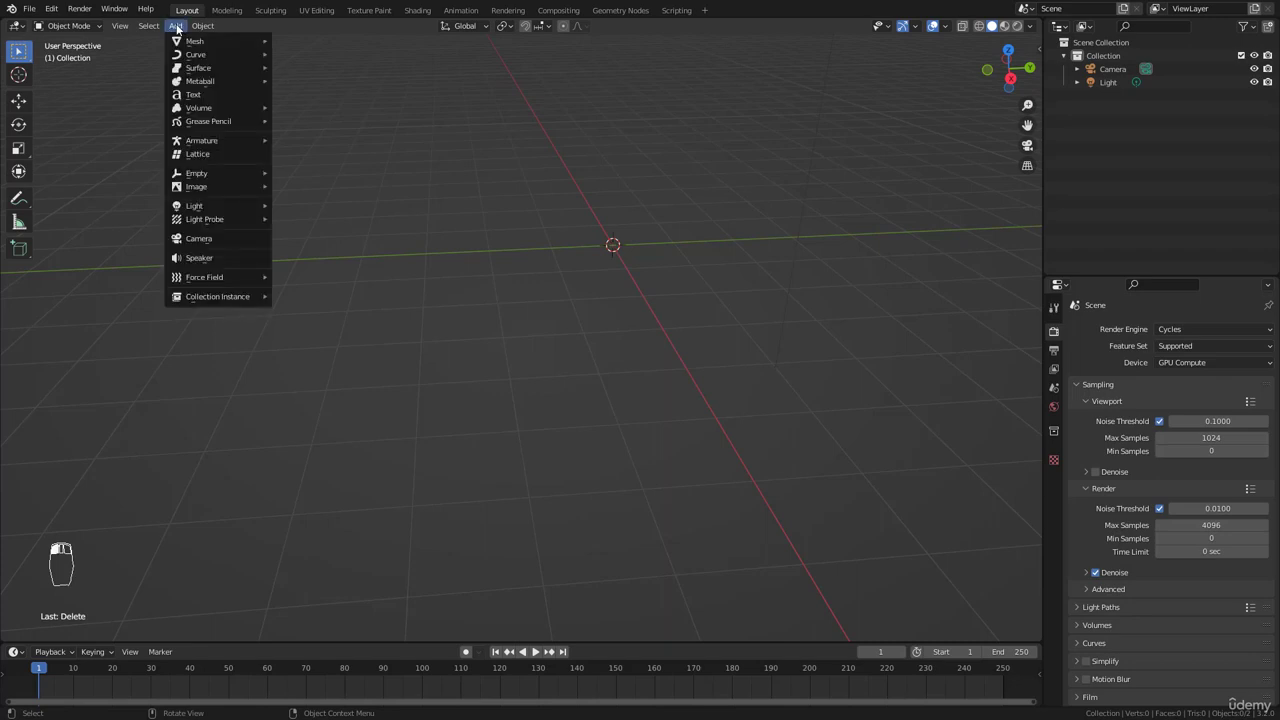
key(shift+a)
mouse_move(635, 214)
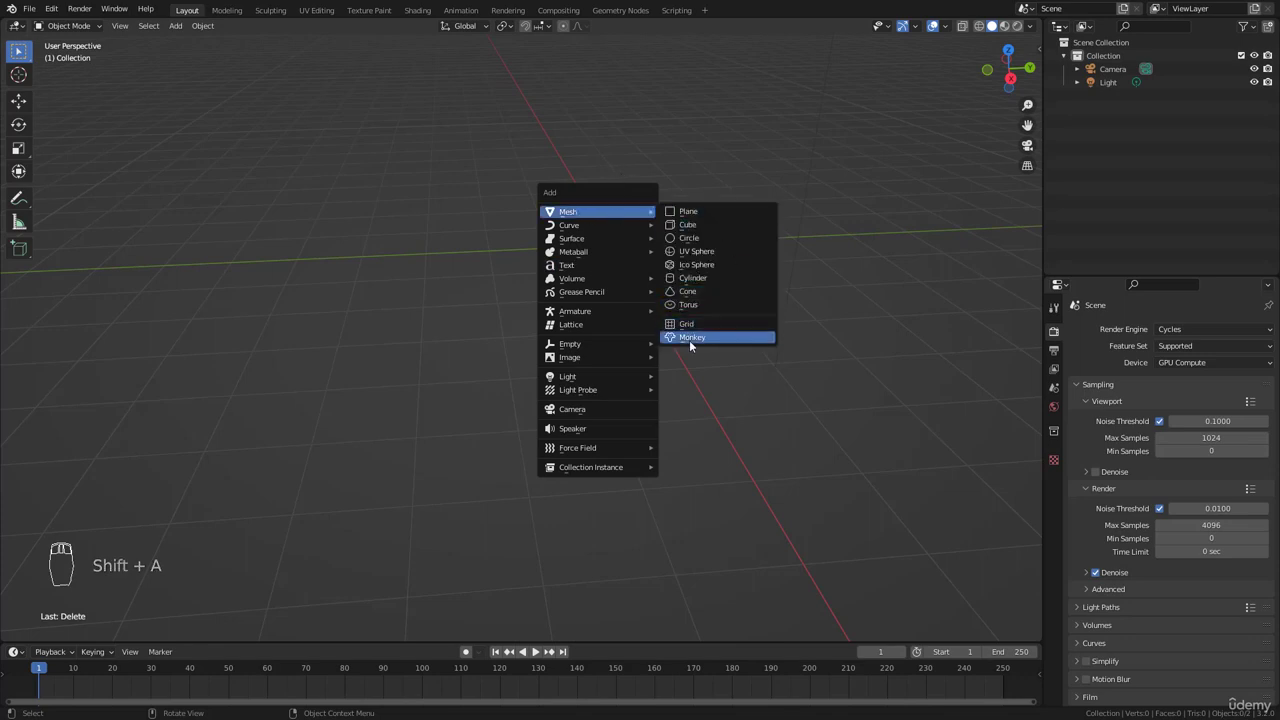
click(689, 339)
Inspect the monkey head in the front and right orthographic views, and return the viewport to perspective.
key(KP_1)
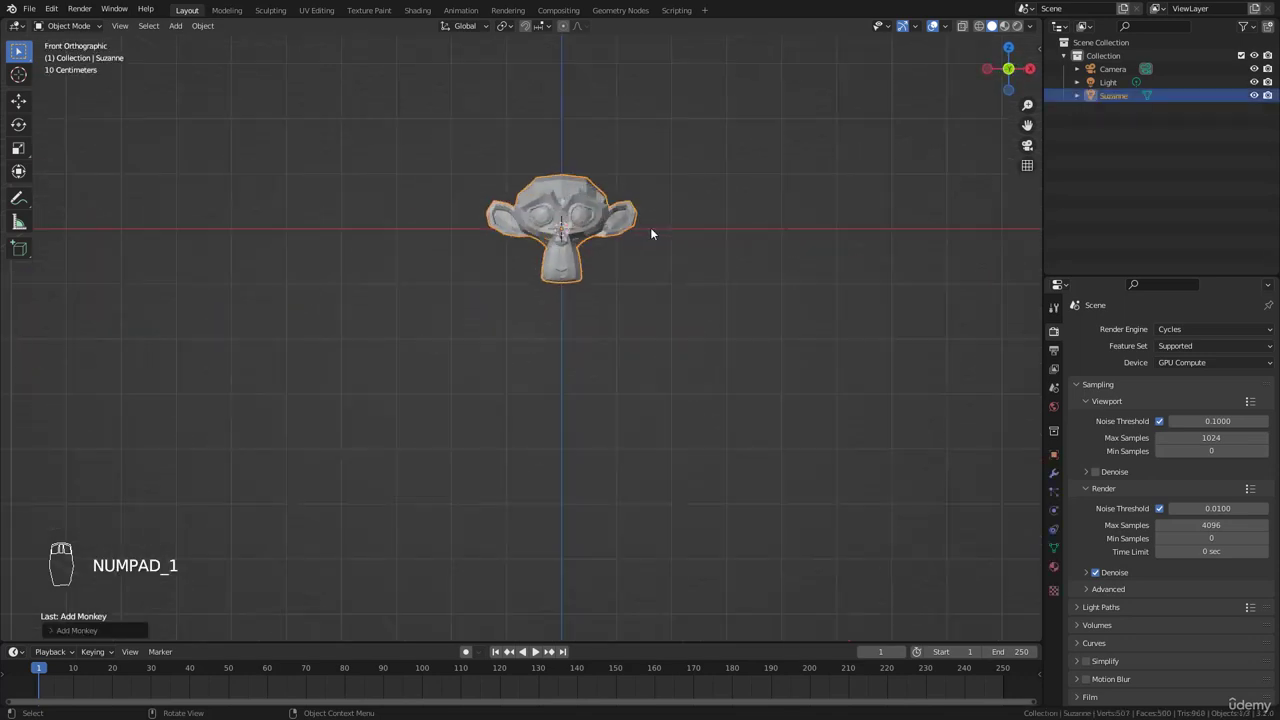
middle_drag(654, 234, 651, 277)
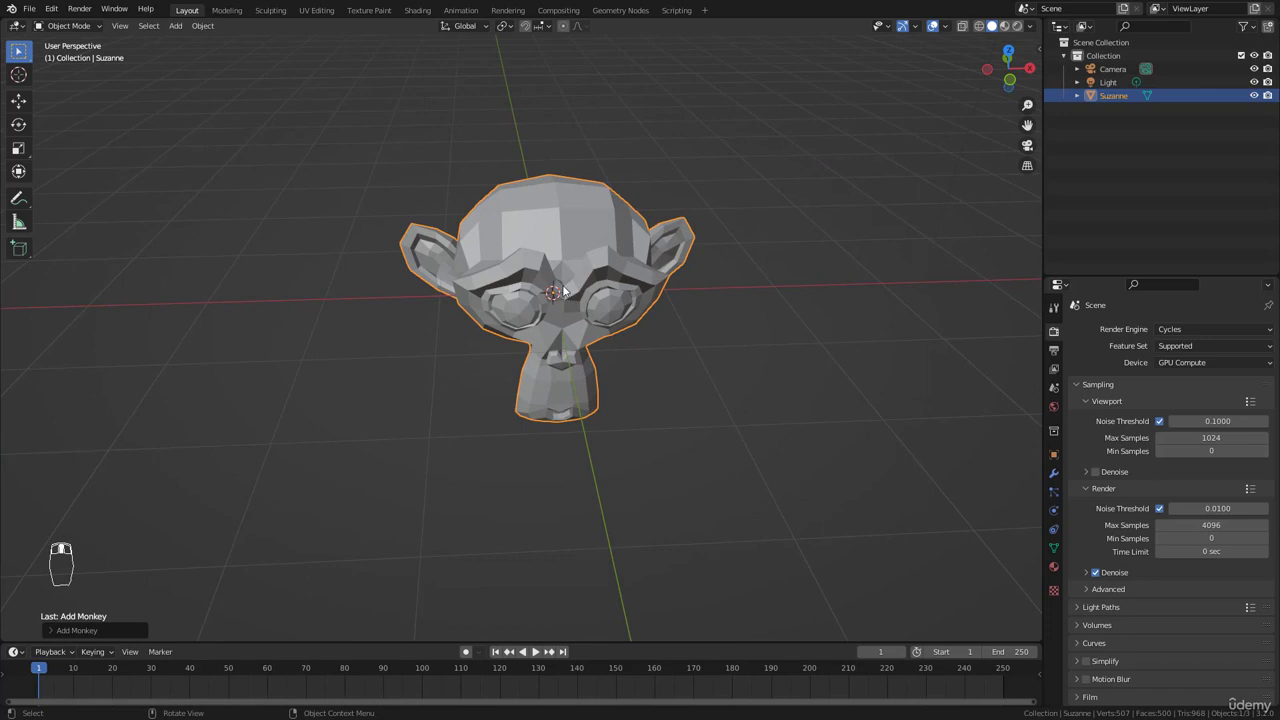
key(KP_1)
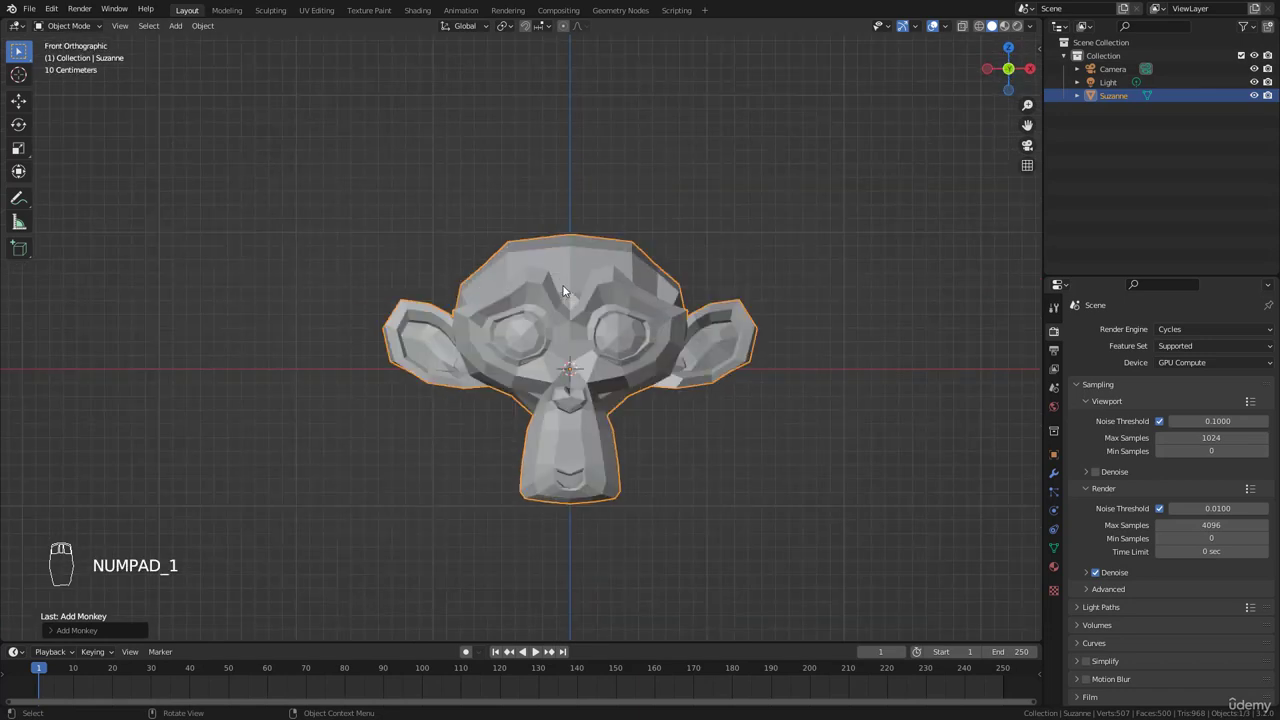
shift+middle_drag(612, 376, 547, 335)
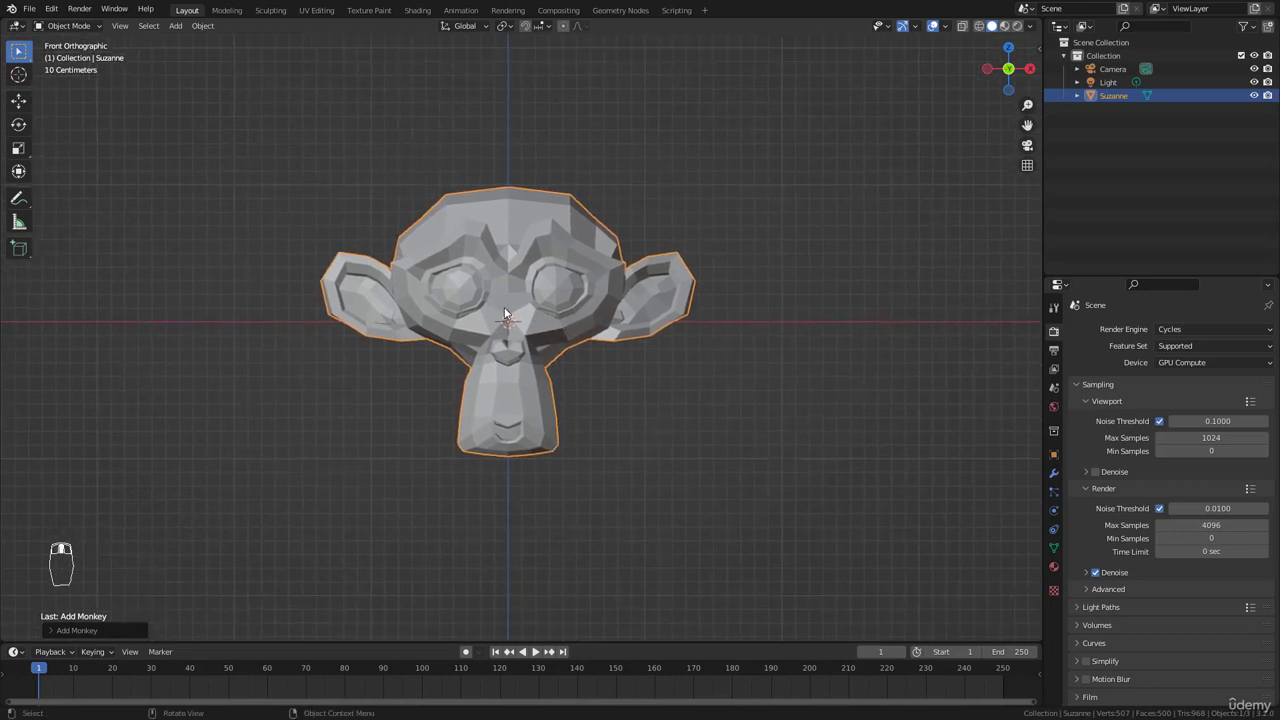
key(KP_3)
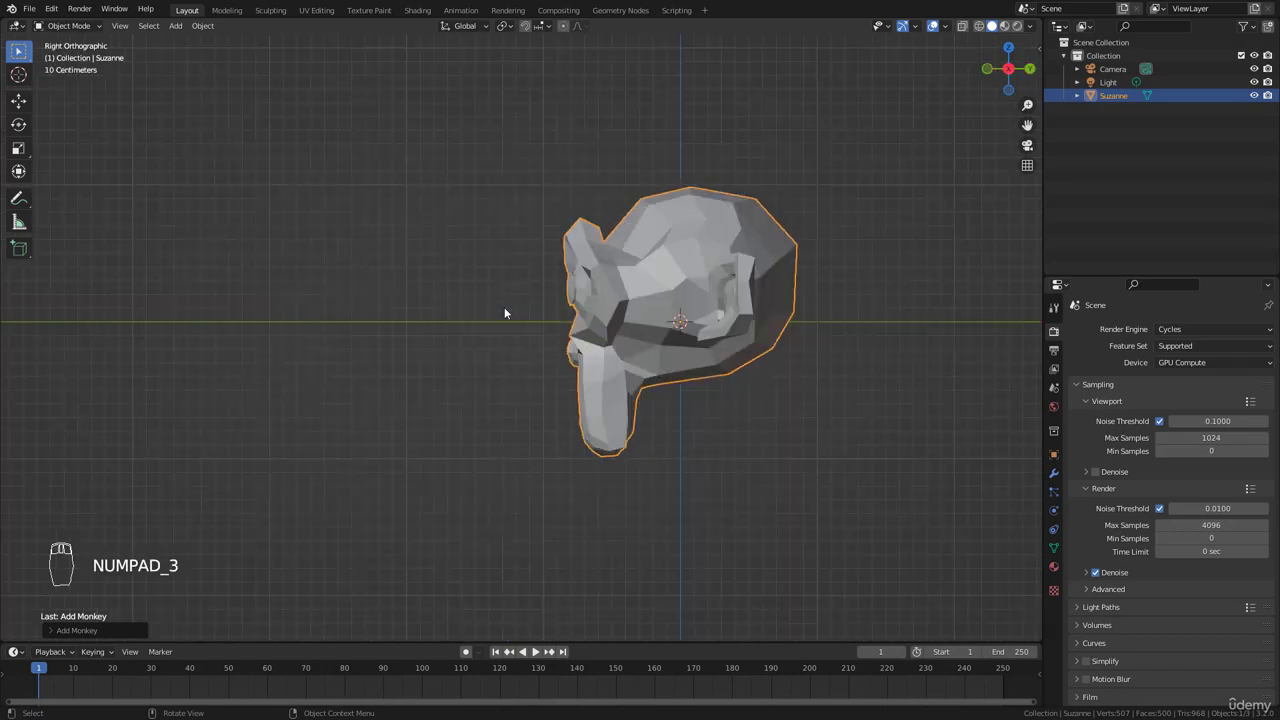
shift+middle_drag(680, 373, 536, 375)
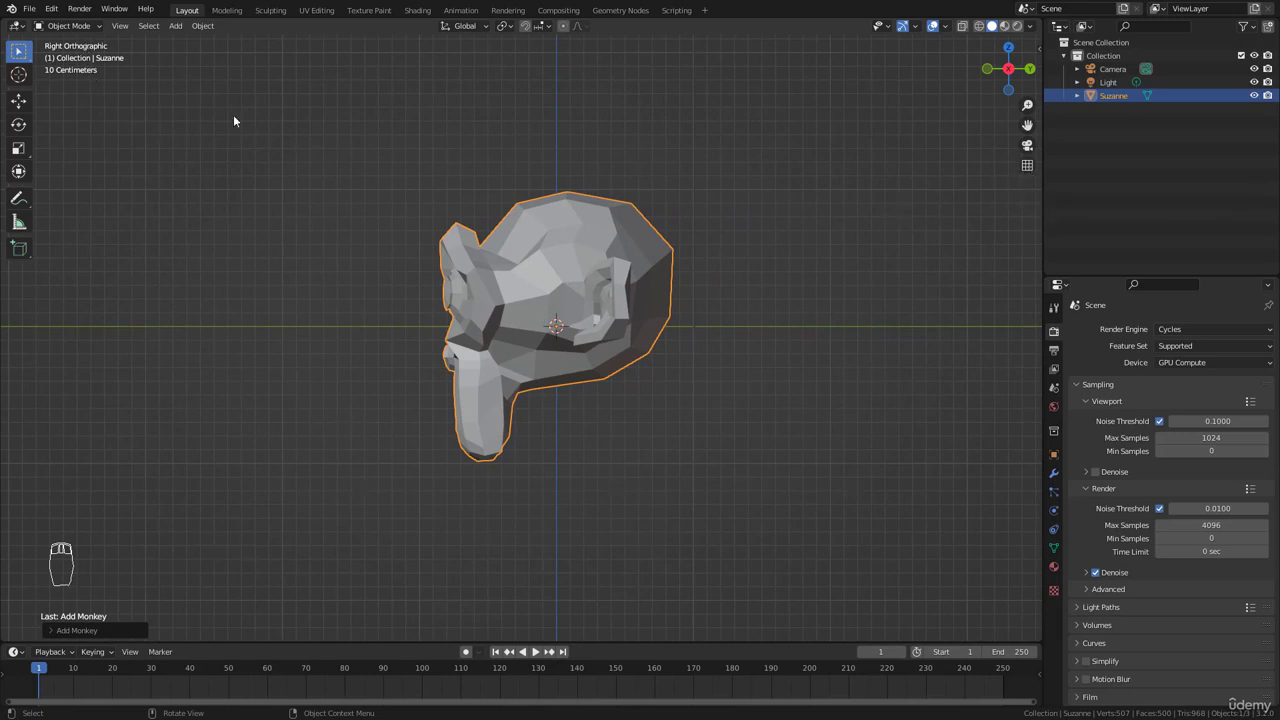
click(1027, 165)
middle_drag(781, 300, 716, 309)
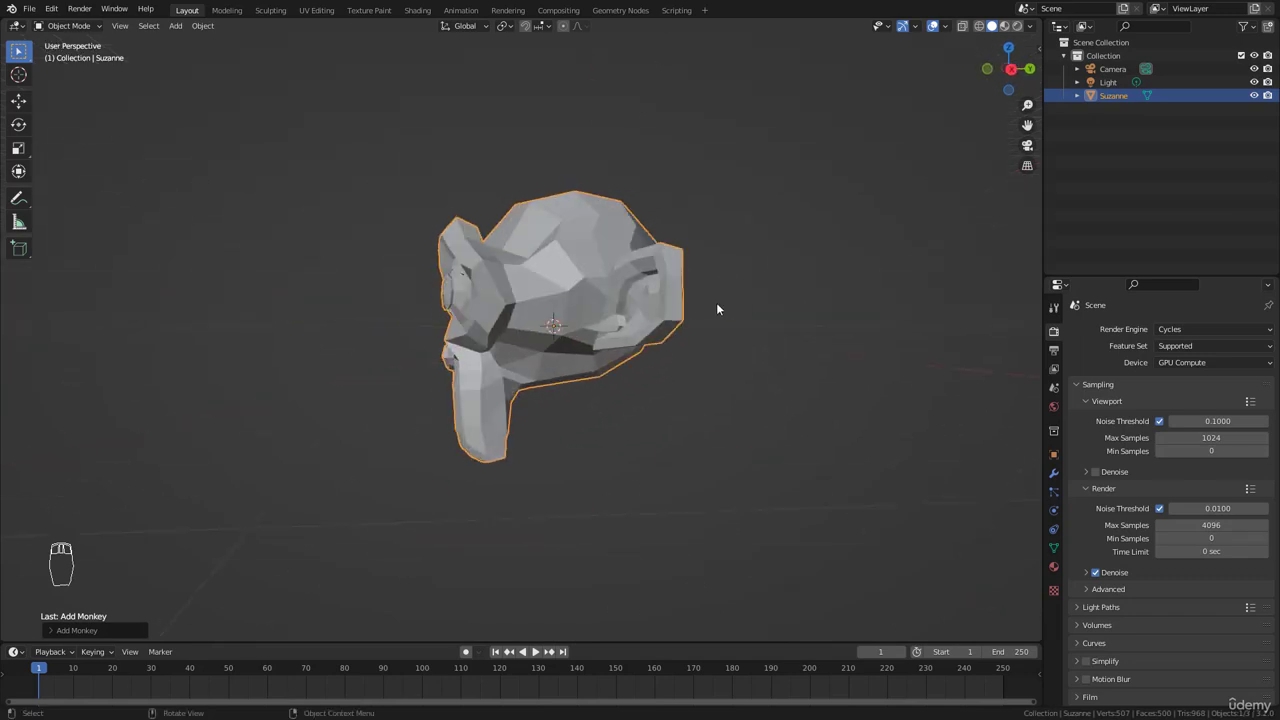
Cycle the monkey head through the right, front and top orthographic views, ending in the front view.
key(KP_3)
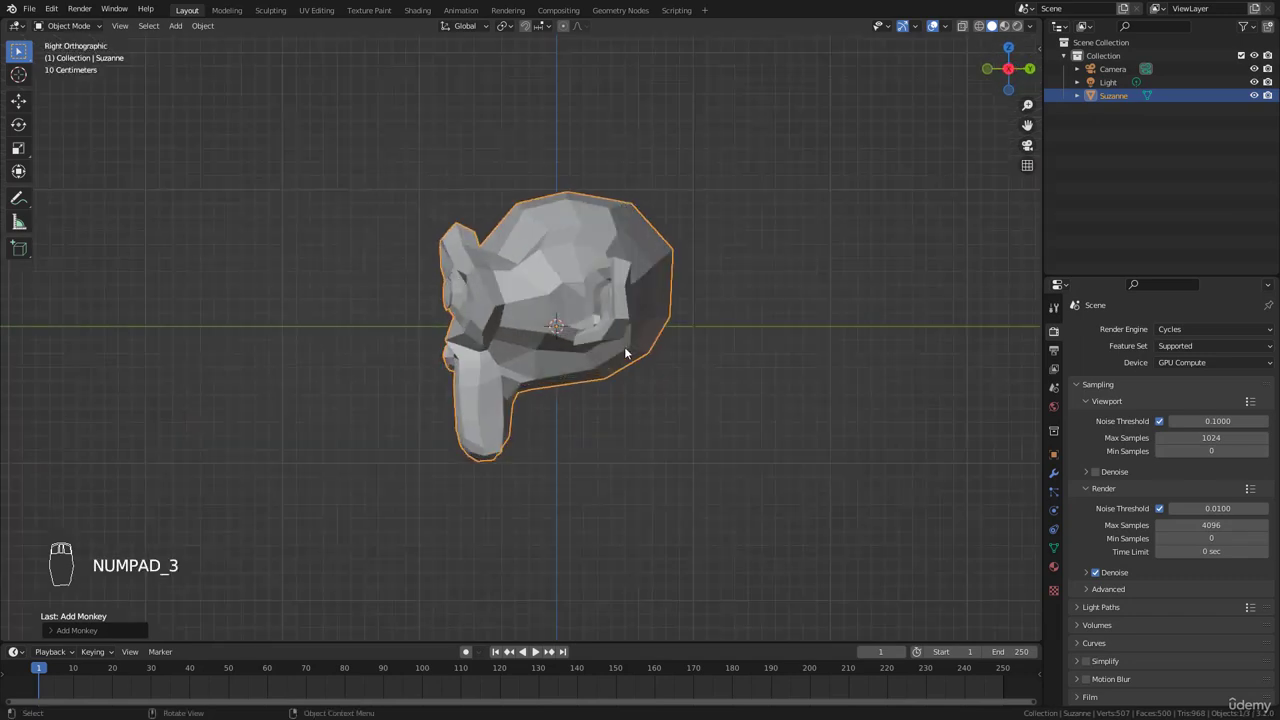
key(KP_1)
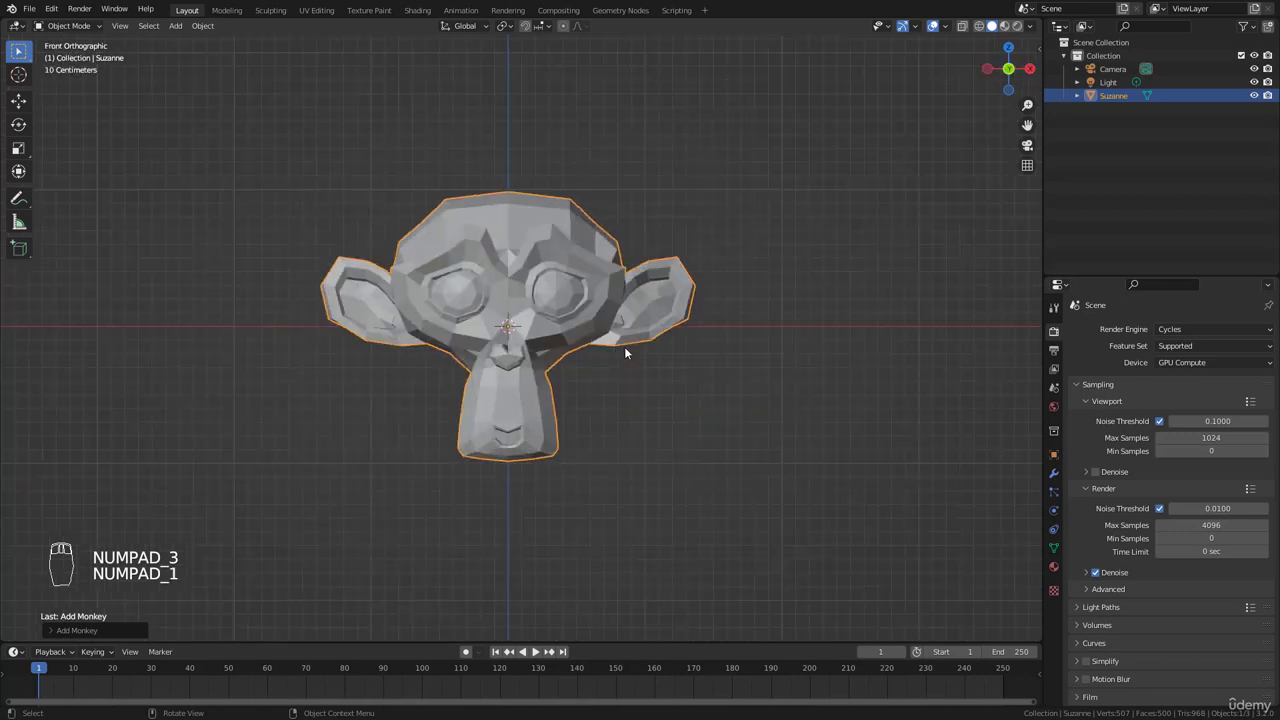
key(KP_3)
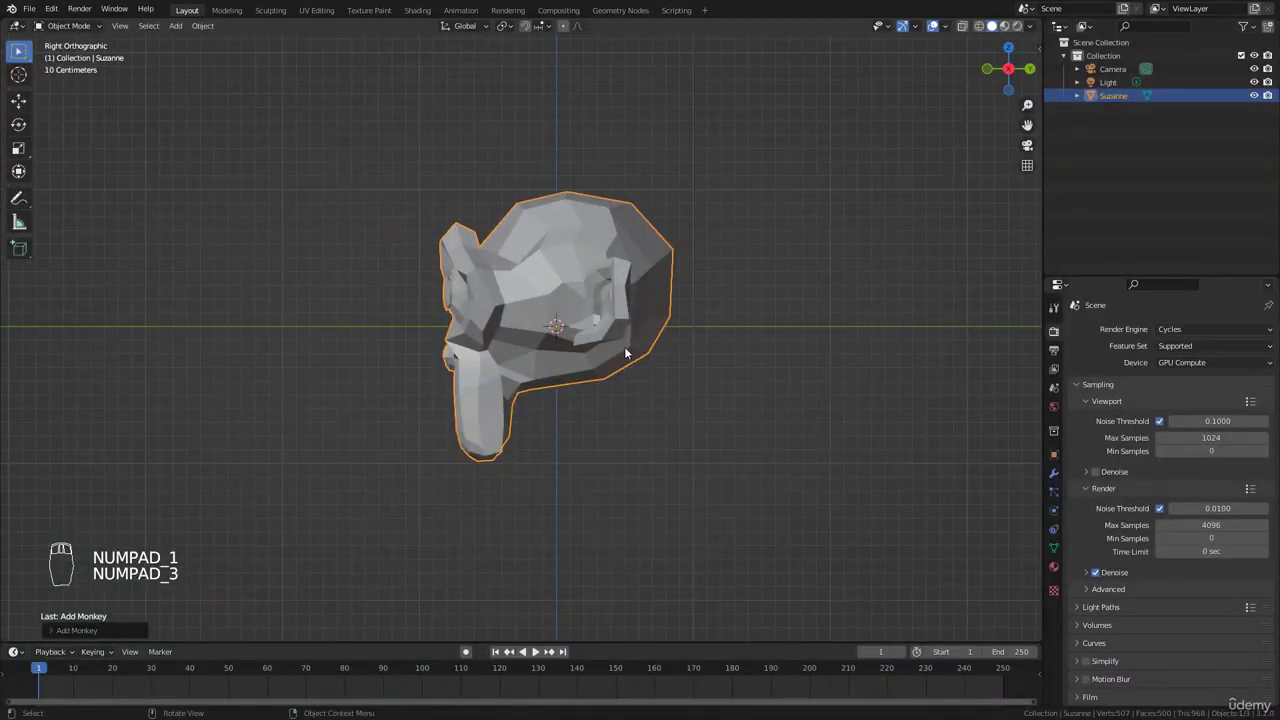
key(KP_7)
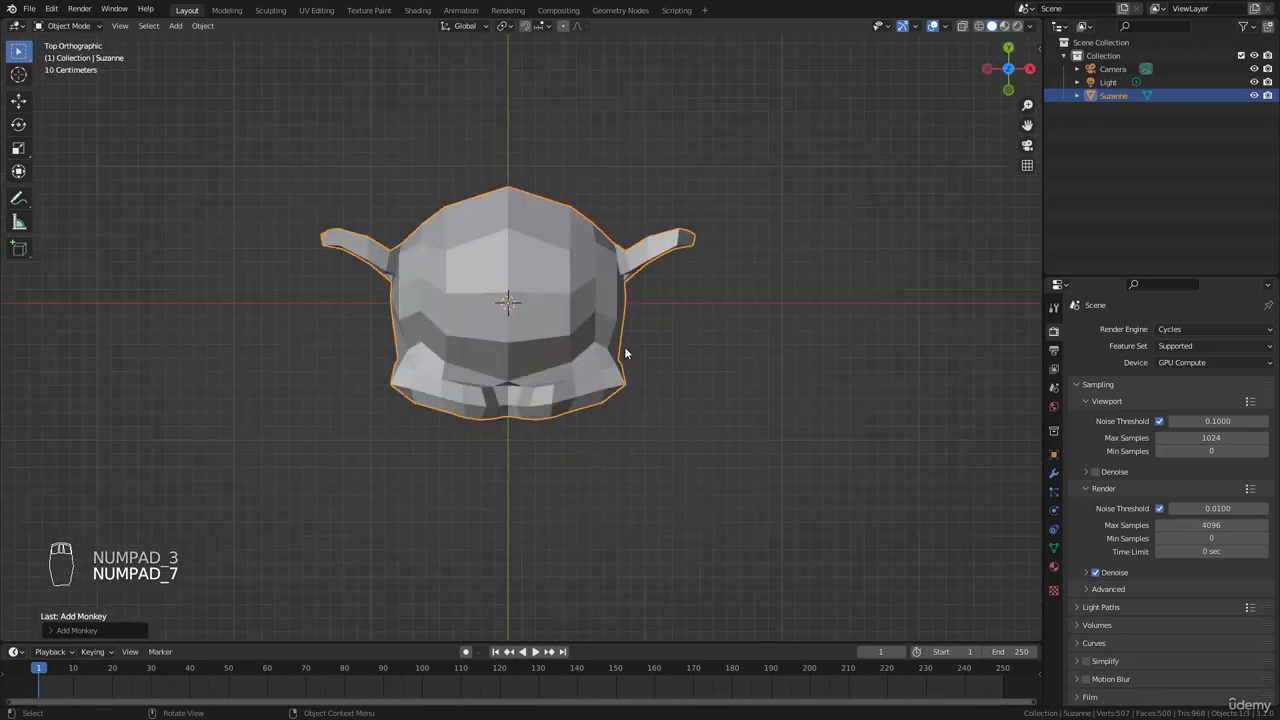
key(KP_1)
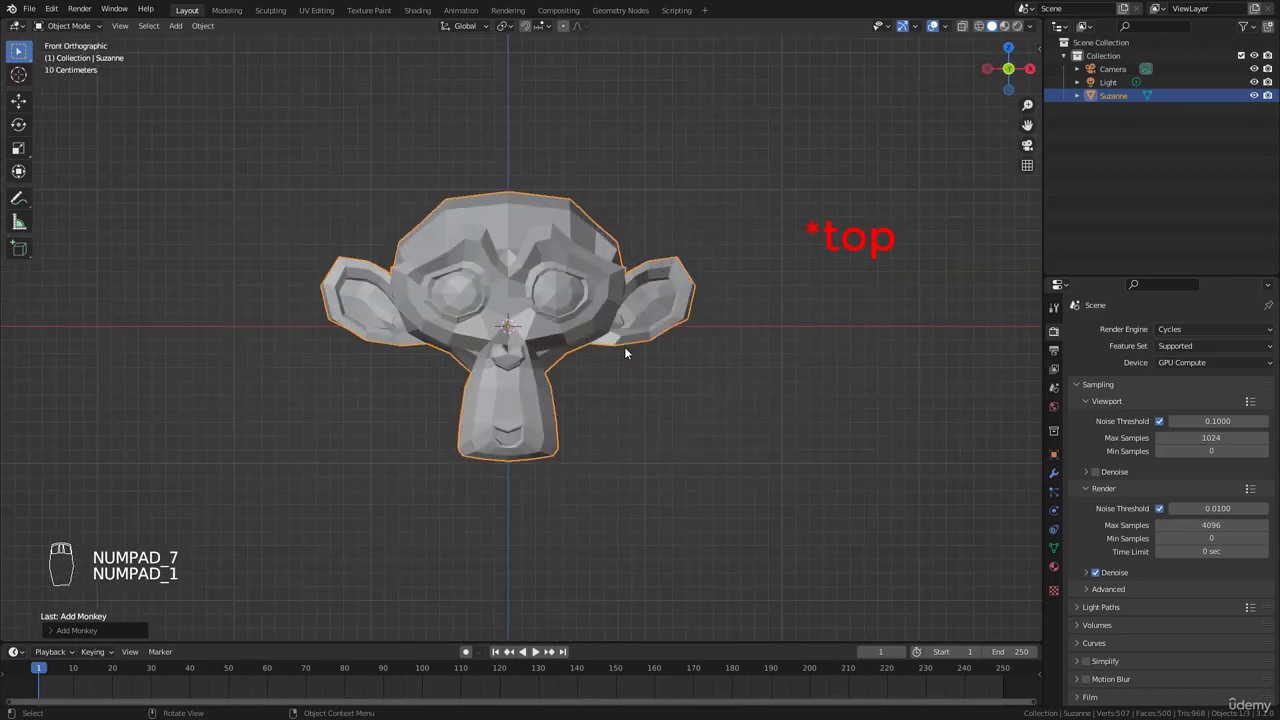
key(KP_3)
key(KP_7)
key(KP_1)
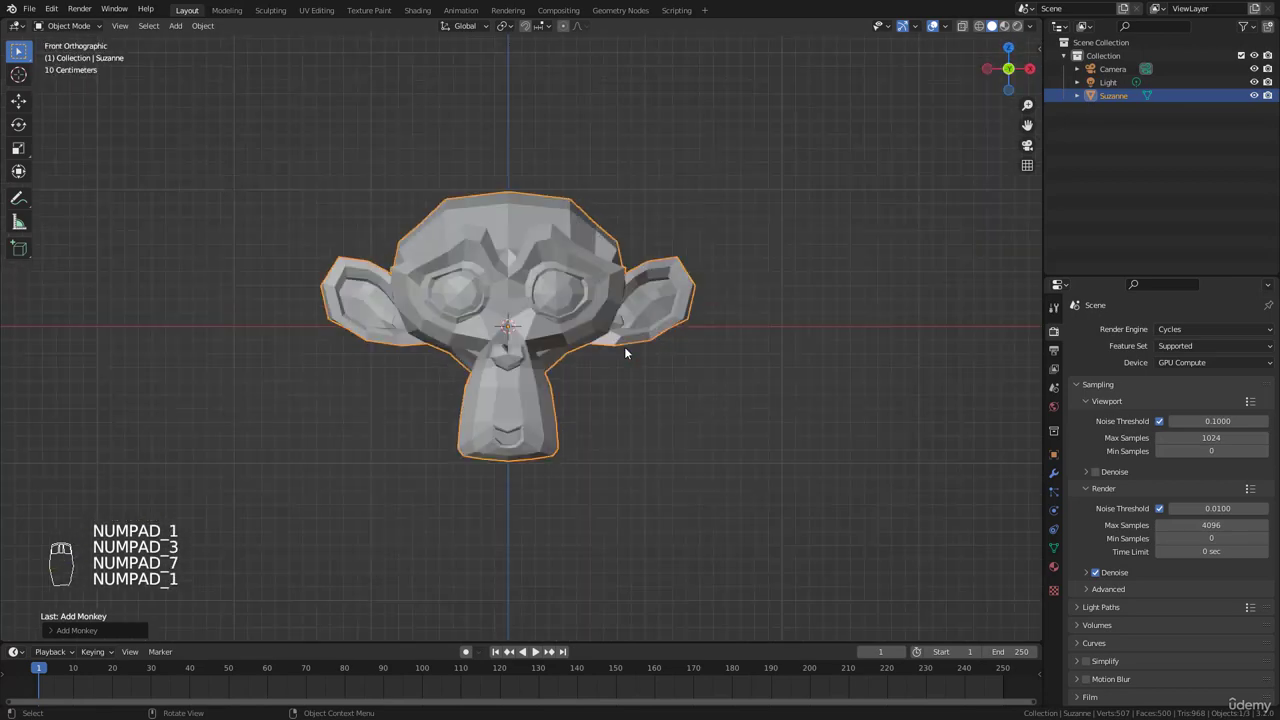
Rotate the view sideways around the monkey head in fixed increments in both directions, and return to the front orthographic view.
shift+middle_drag(563, 339, 566, 348)
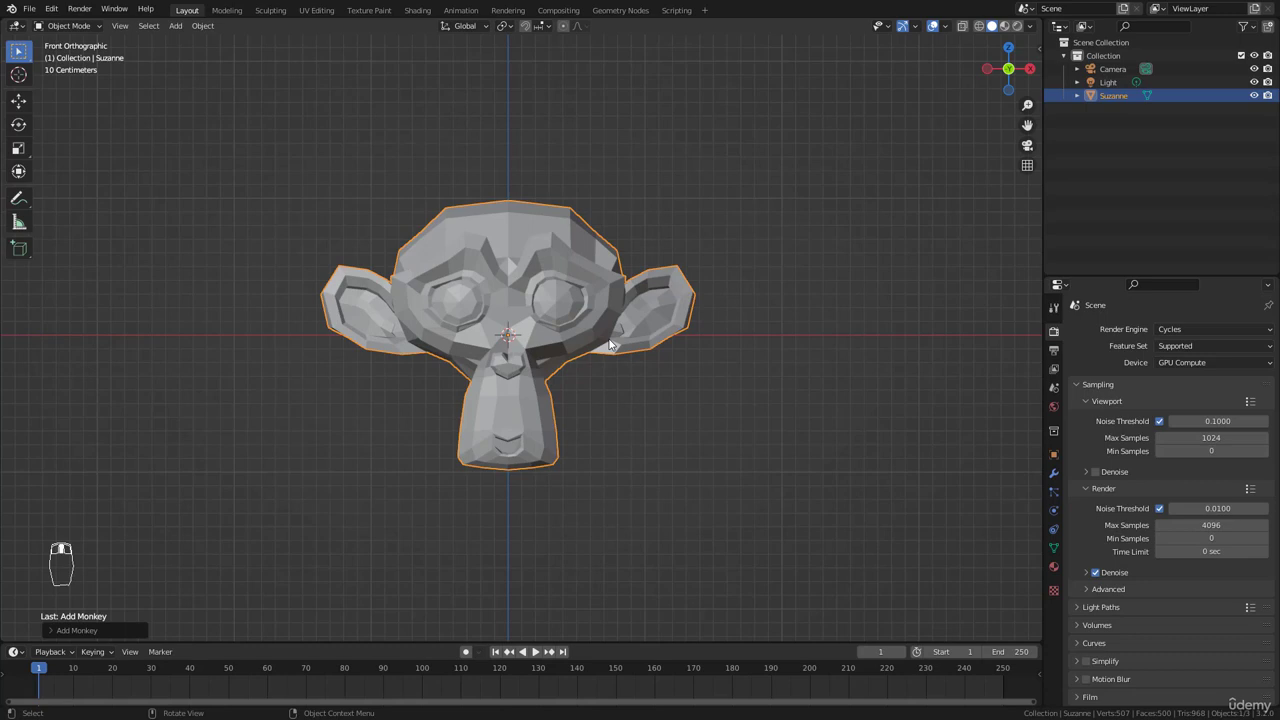
key(KP_6)
key(KP_6)
key(KP_6)
key(KP_6)
key(KP_6)
key(KP_6)
key(KP_6)
key(KP_4)
key(KP_4)
key(KP_4)
key(KP_4)
key(KP_4)
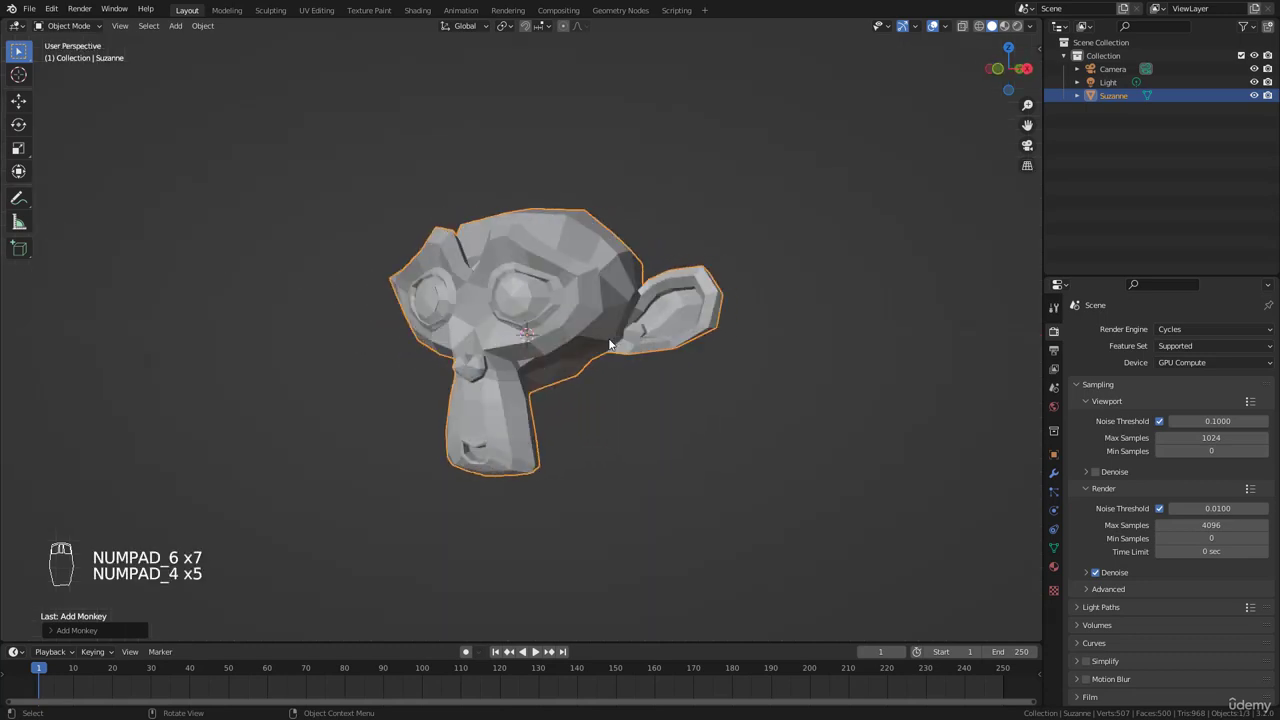
key(KP_4)
key(KP_4)
key(KP_4)
key(KP_4)
key(KP_4)
key(KP_4)
key(KP_4)
key(KP_4)
key(KP_1)
key(KP_1)
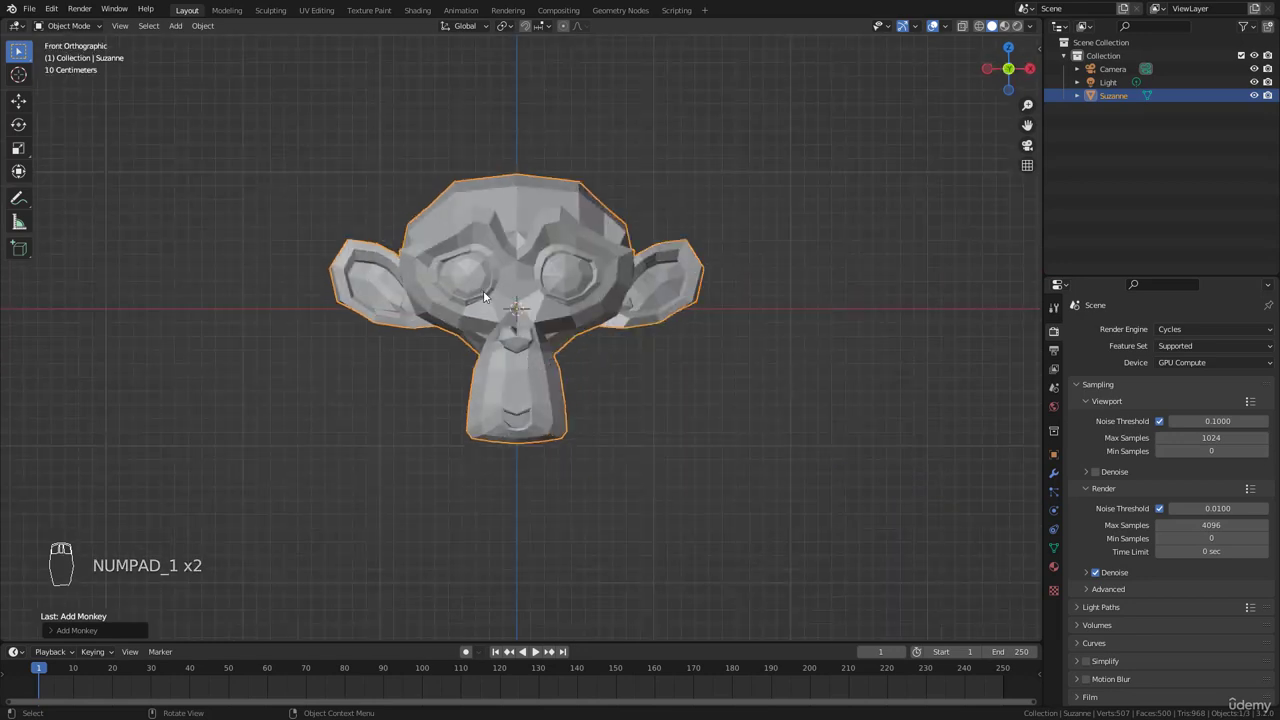
Inspect the monkey head in the back, left and bottom orthographic views, ending in the front view.
key(ctrl+KP_1)
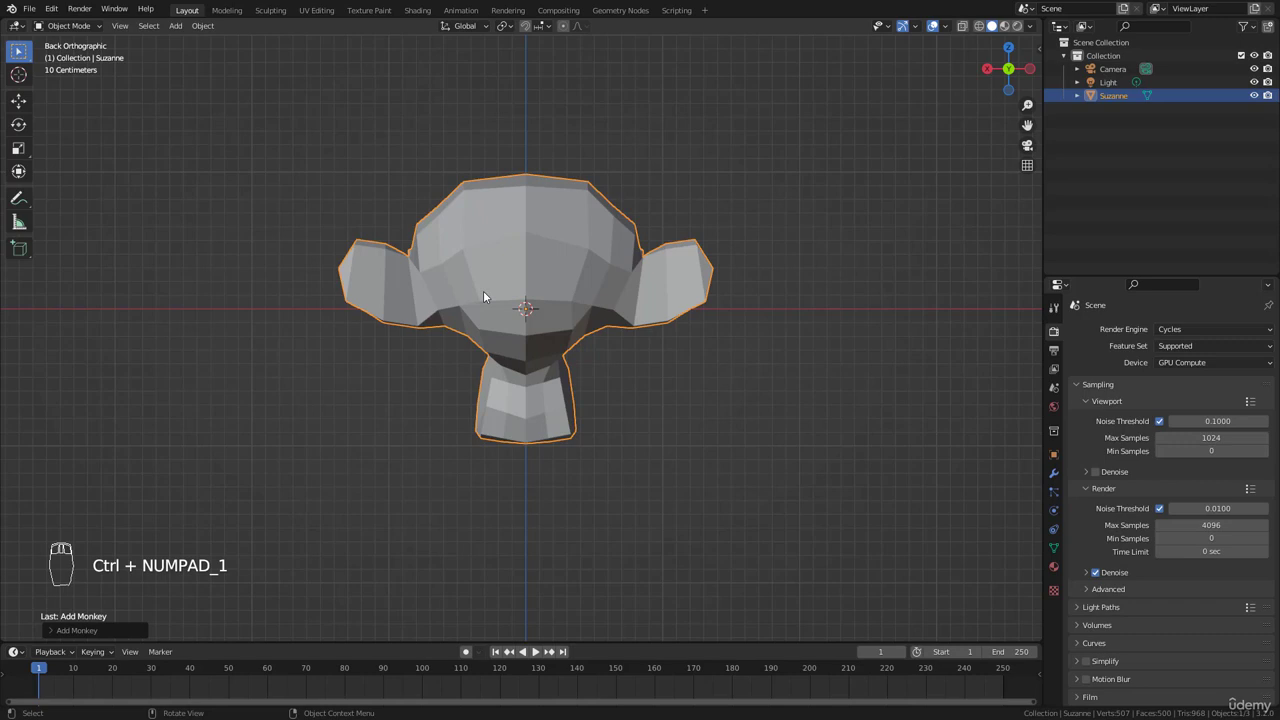
key(ctrl+KP_3)
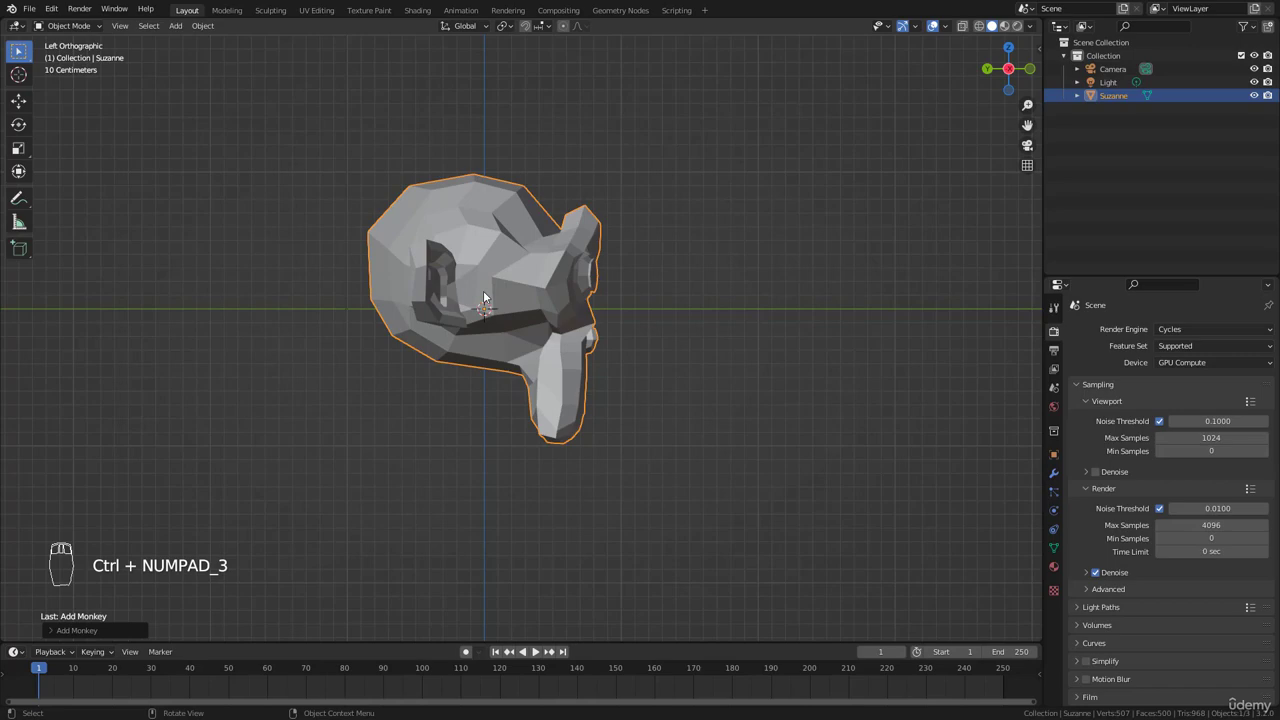
key(KP_3)
key(ctrl+KP_7)
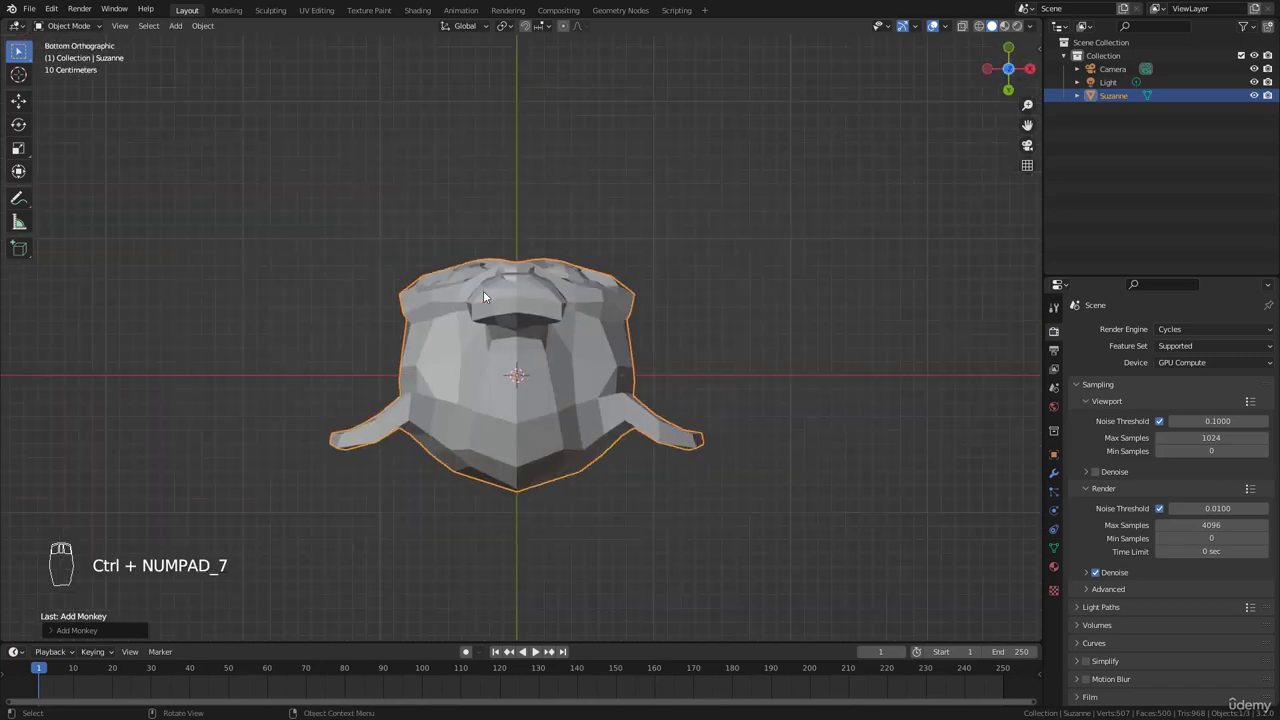
key(KP_7)
key(KP_7)
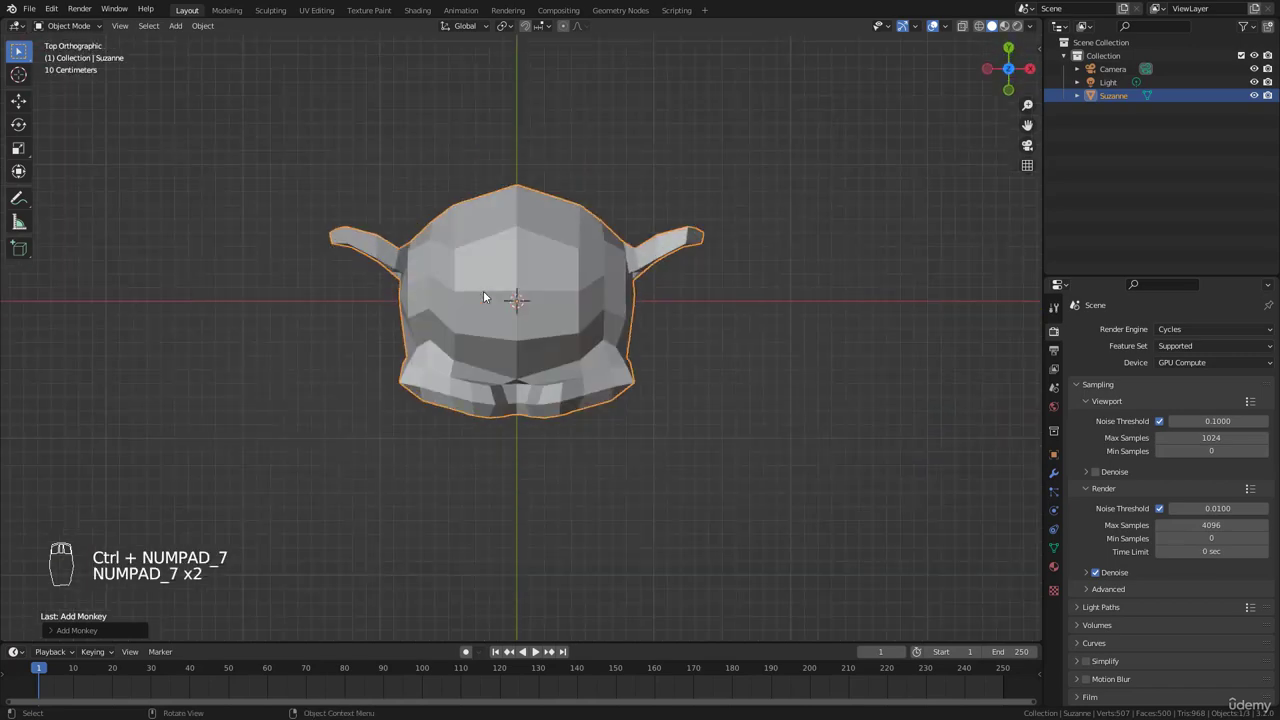
key(KP_1)
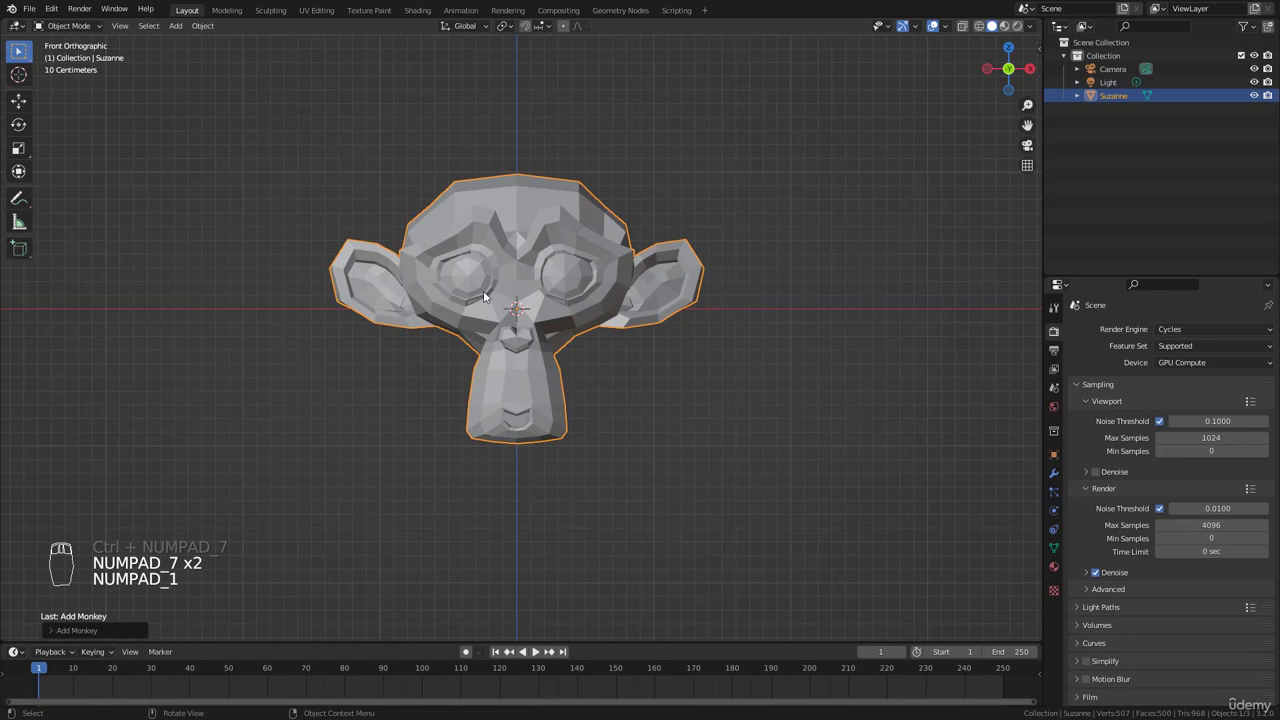
Flip the front, right and a freely orbited view of the monkey head to their opposite sides.
middle_drag(484, 292, 529, 234)
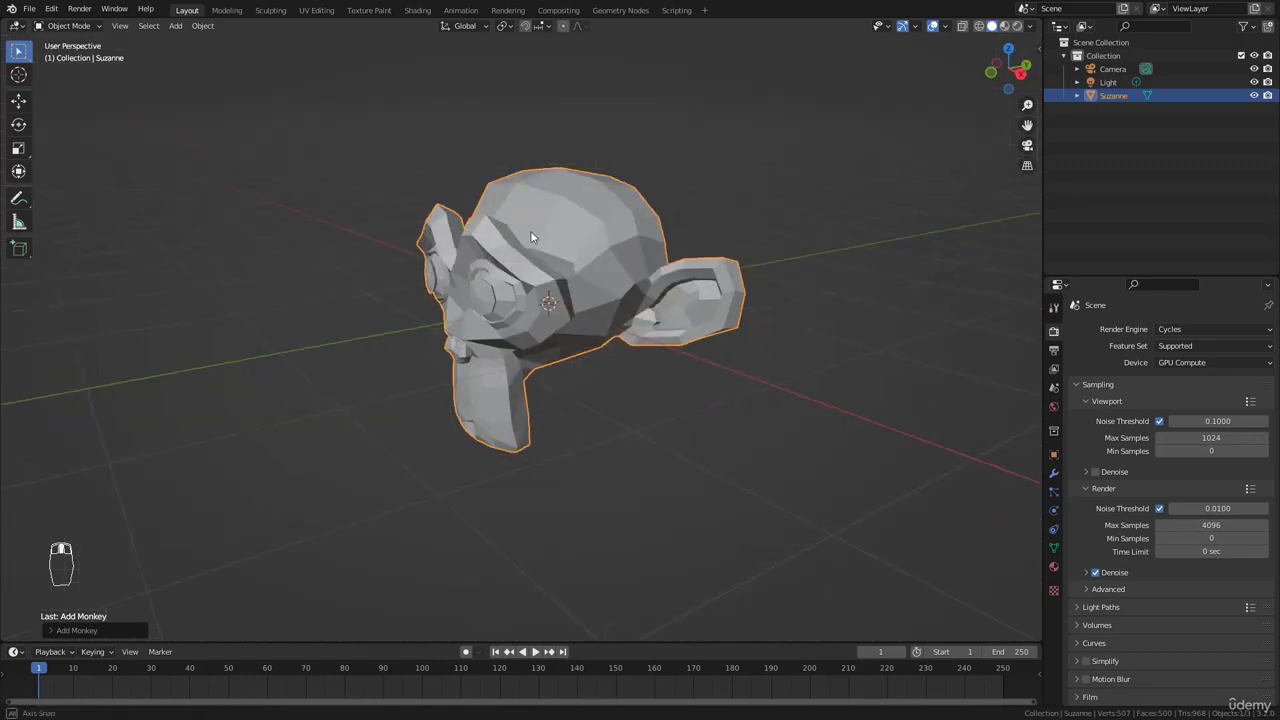
key(KP_1)
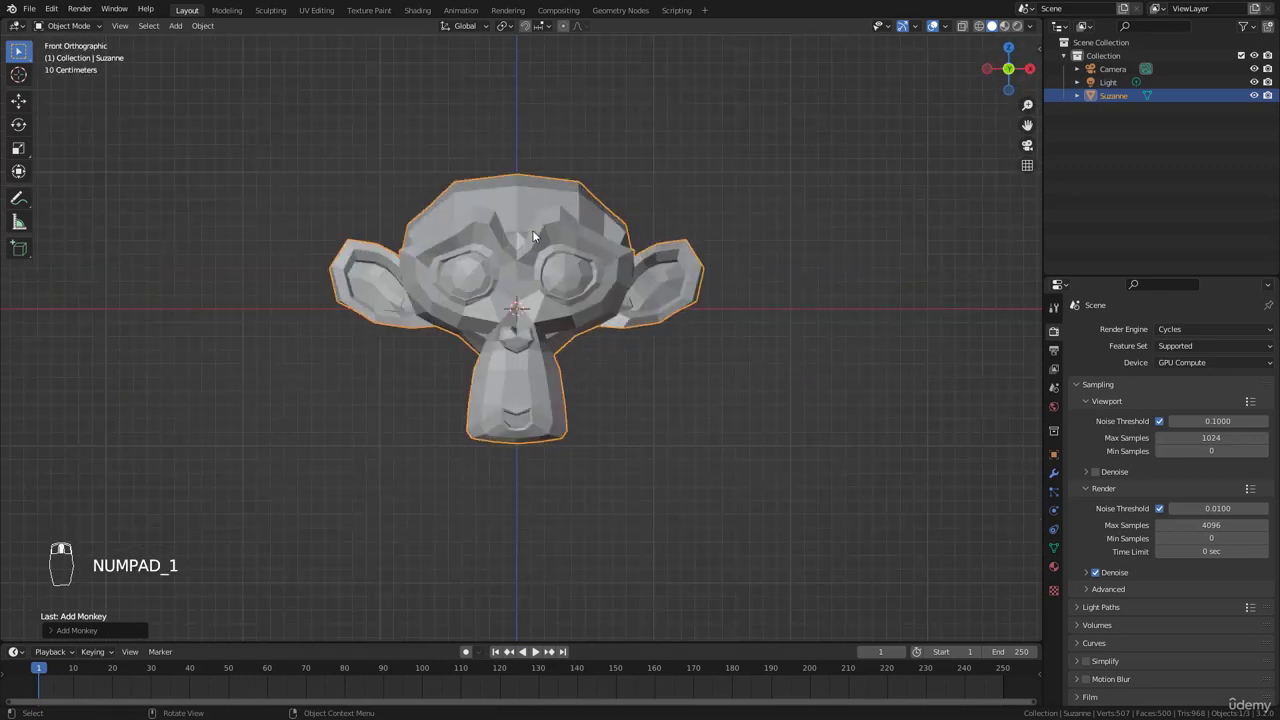
key(KP_1)
key(KP_9)
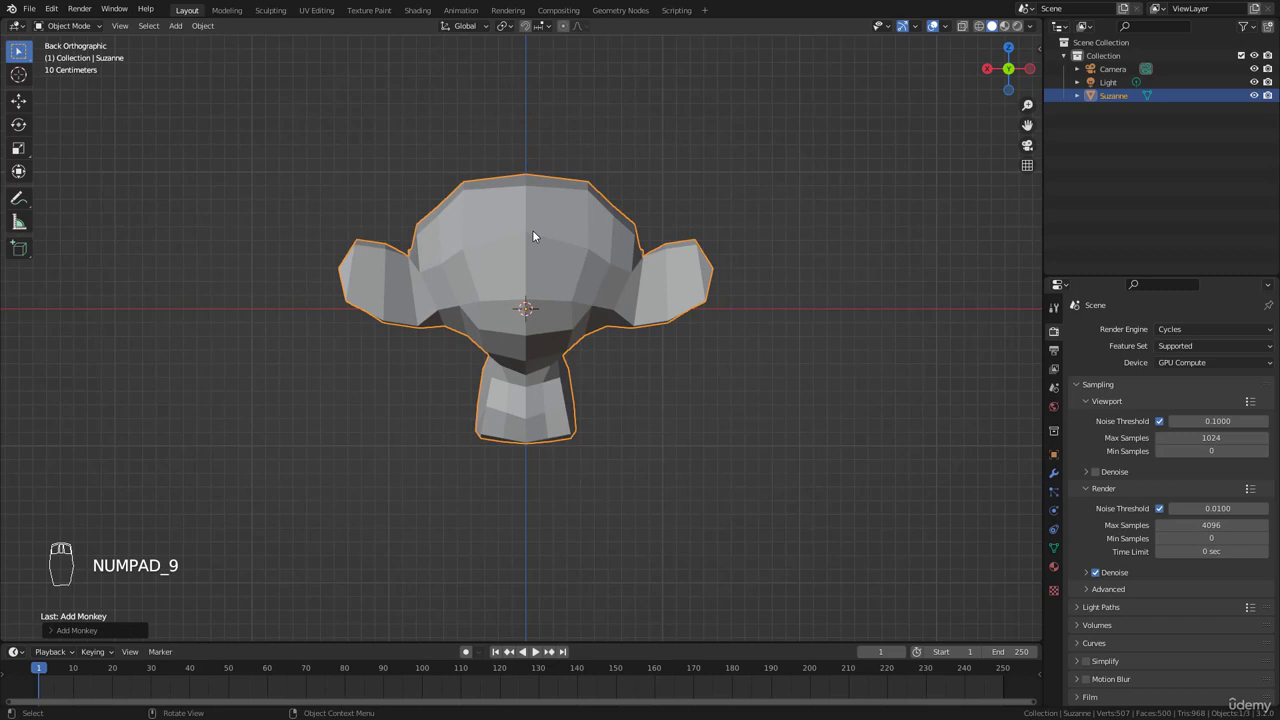
key(KP_3)
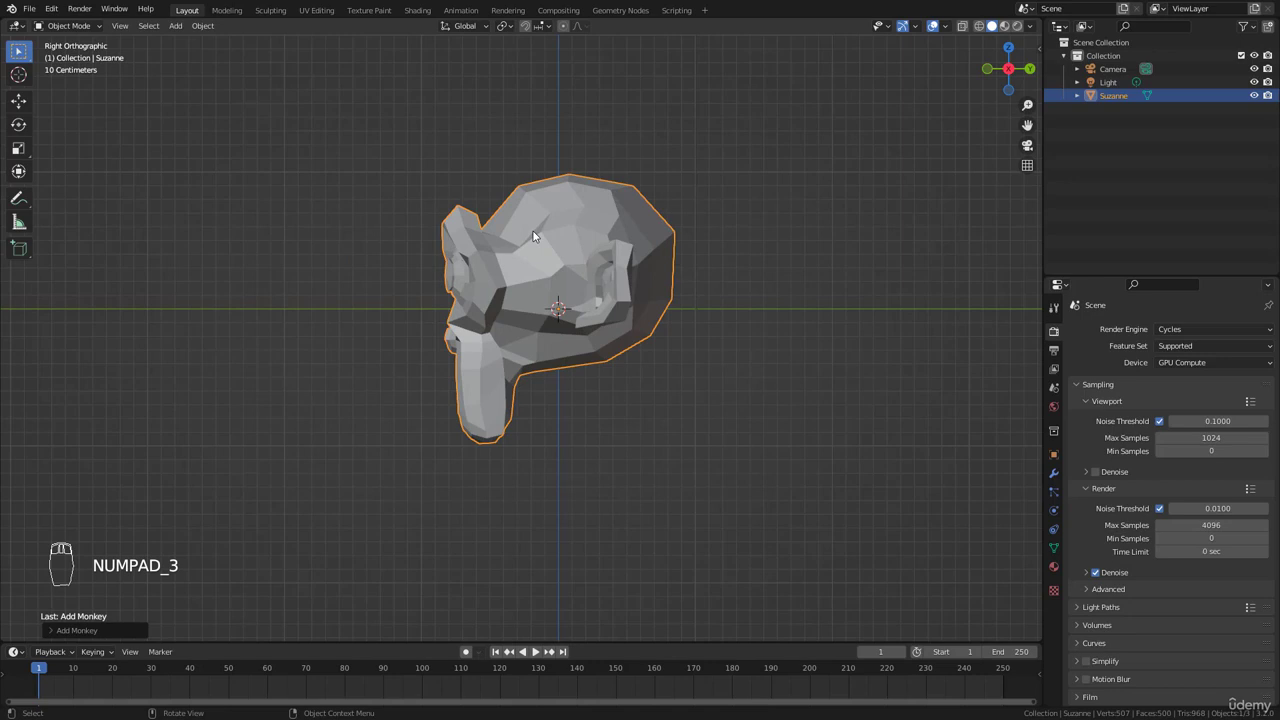
key(KP_9)
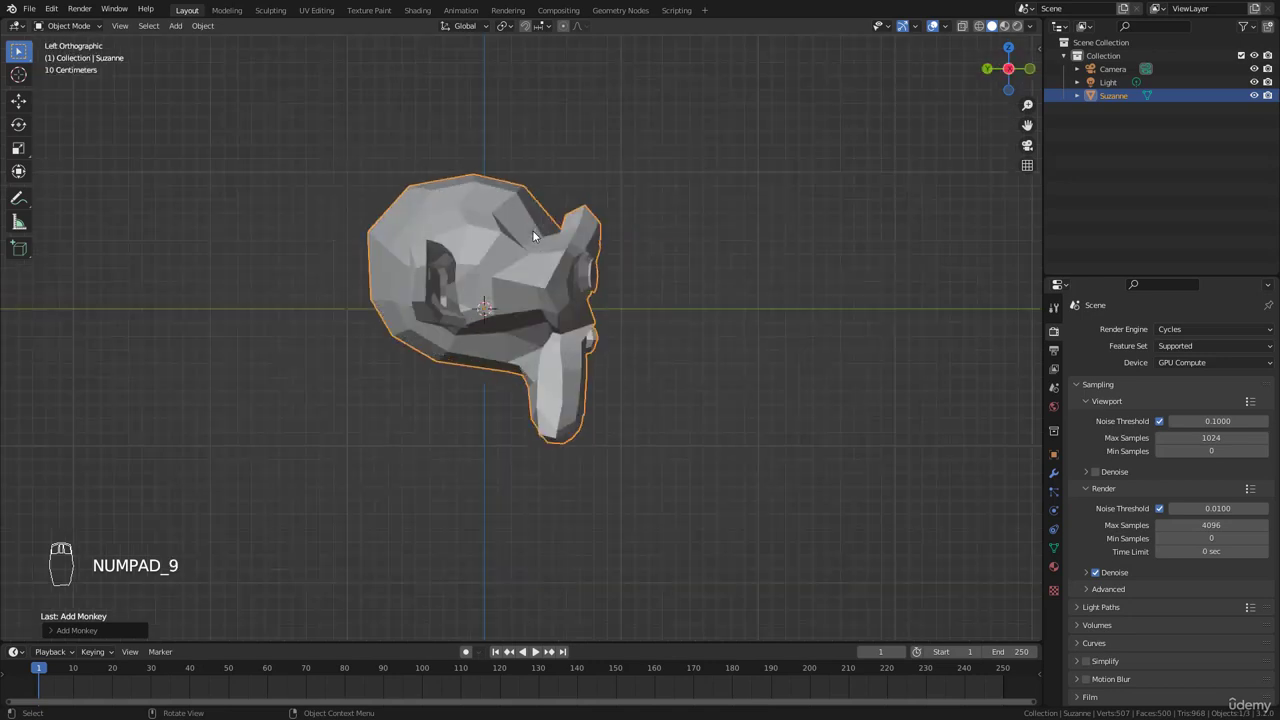
middle_drag(532, 230, 510, 285)
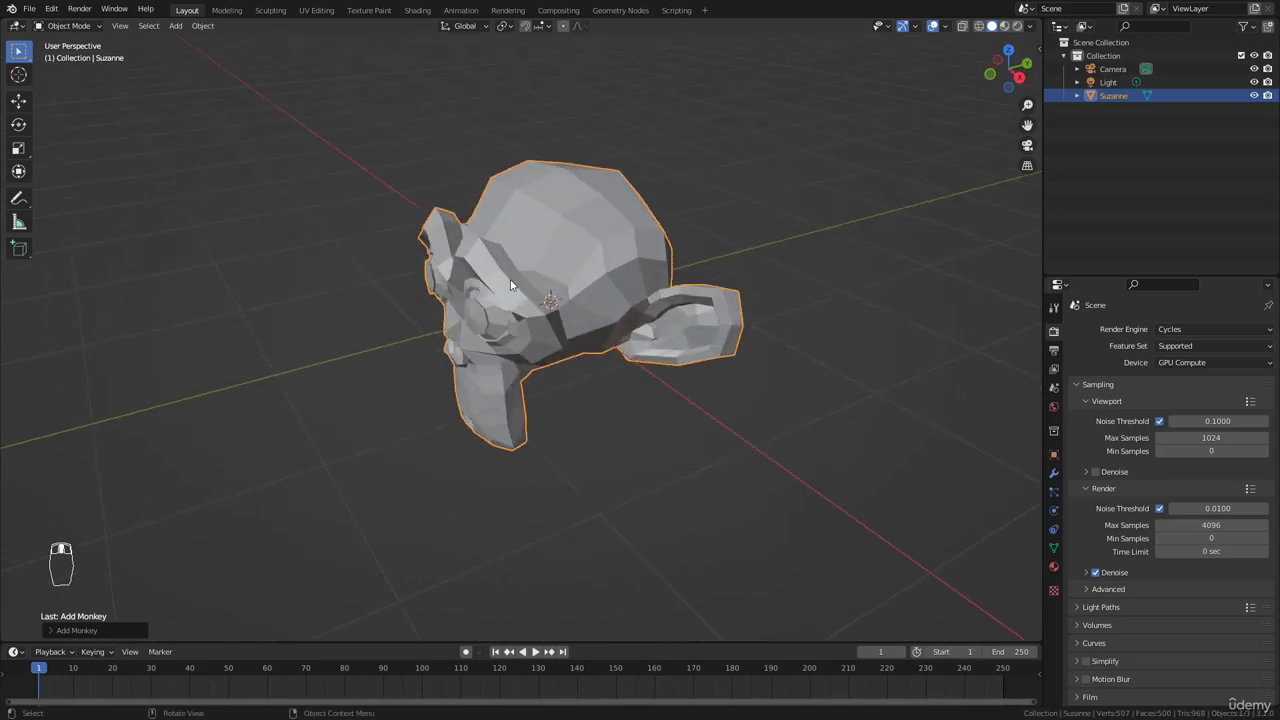
key(KP_9)
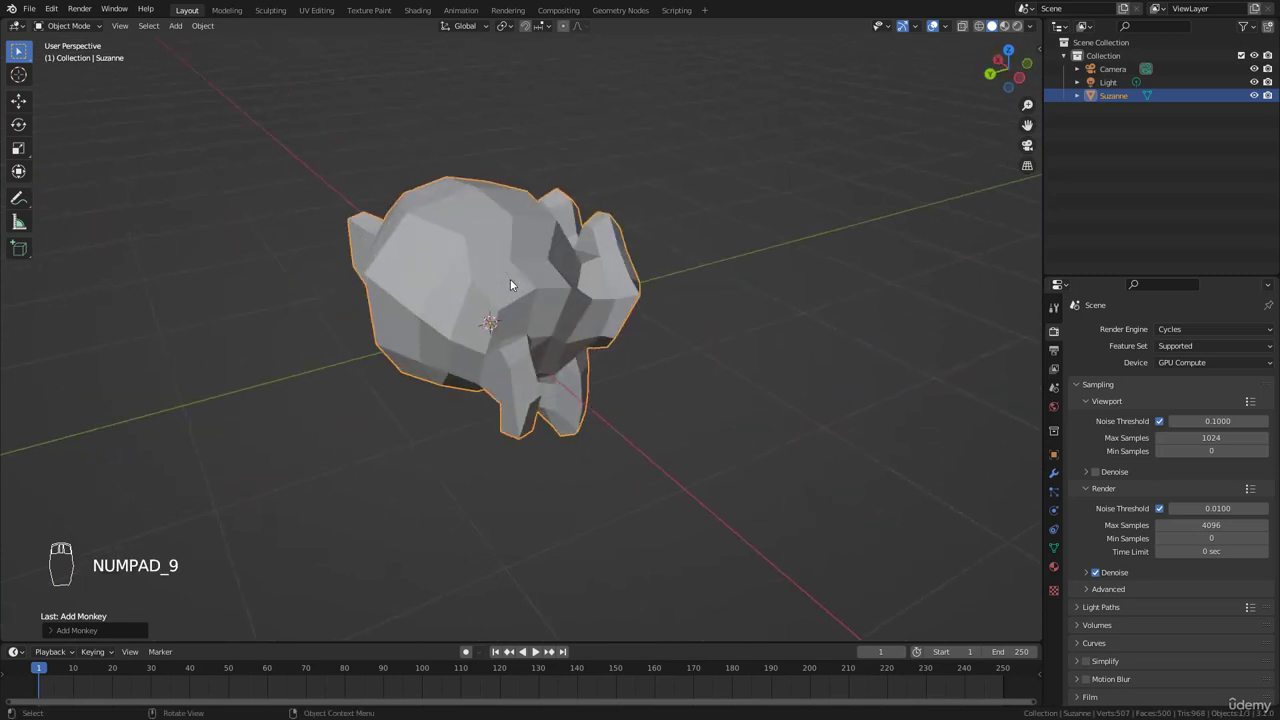
Practise orbiting, zooming and panning around the monkey head in perspective, using both free navigation and the viewport's pan control.
middle_drag(510, 285, 600, 325)
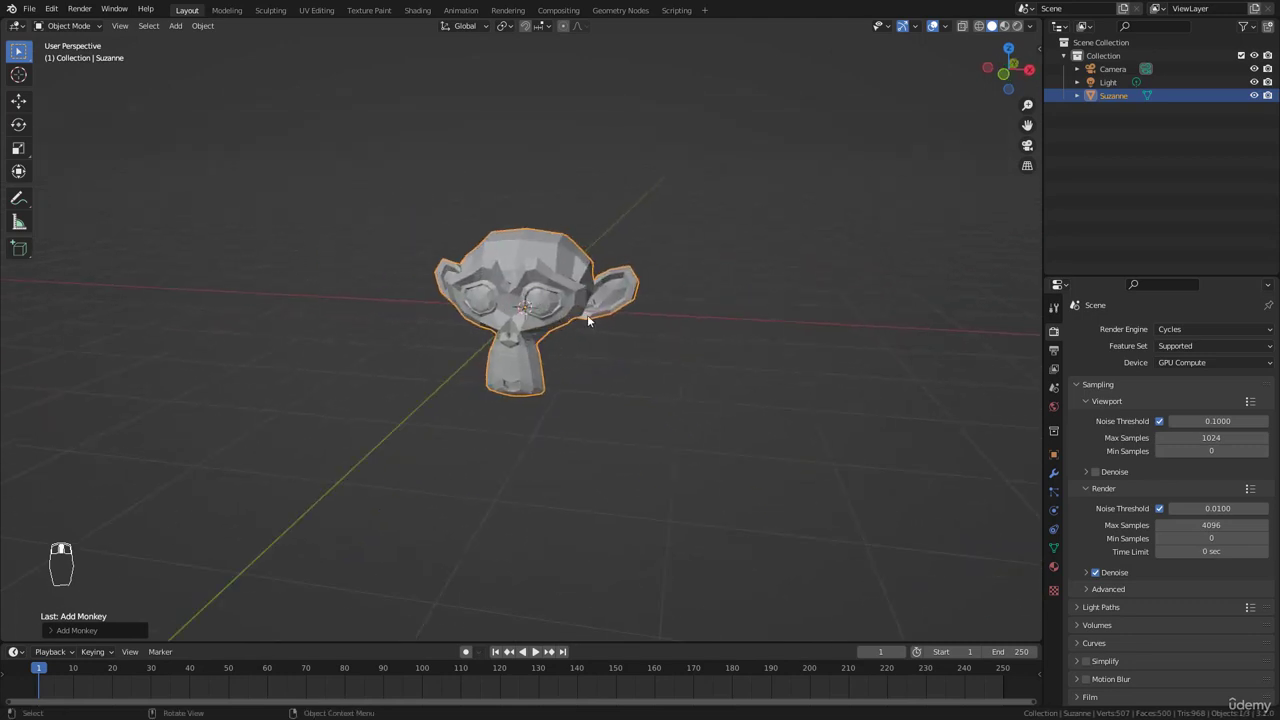
scroll(596, 316, up, 3)
shift+middle_drag(500, 356, 540, 300)
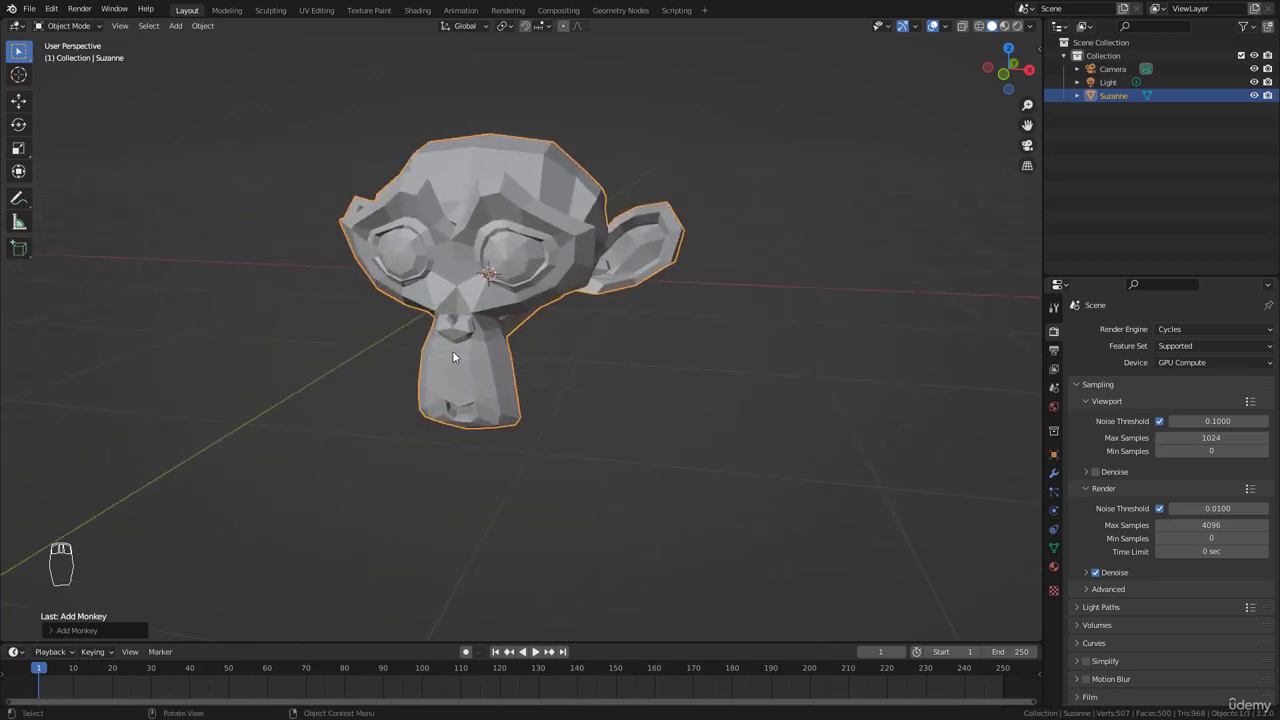
middle_drag(481, 256, 560, 350)
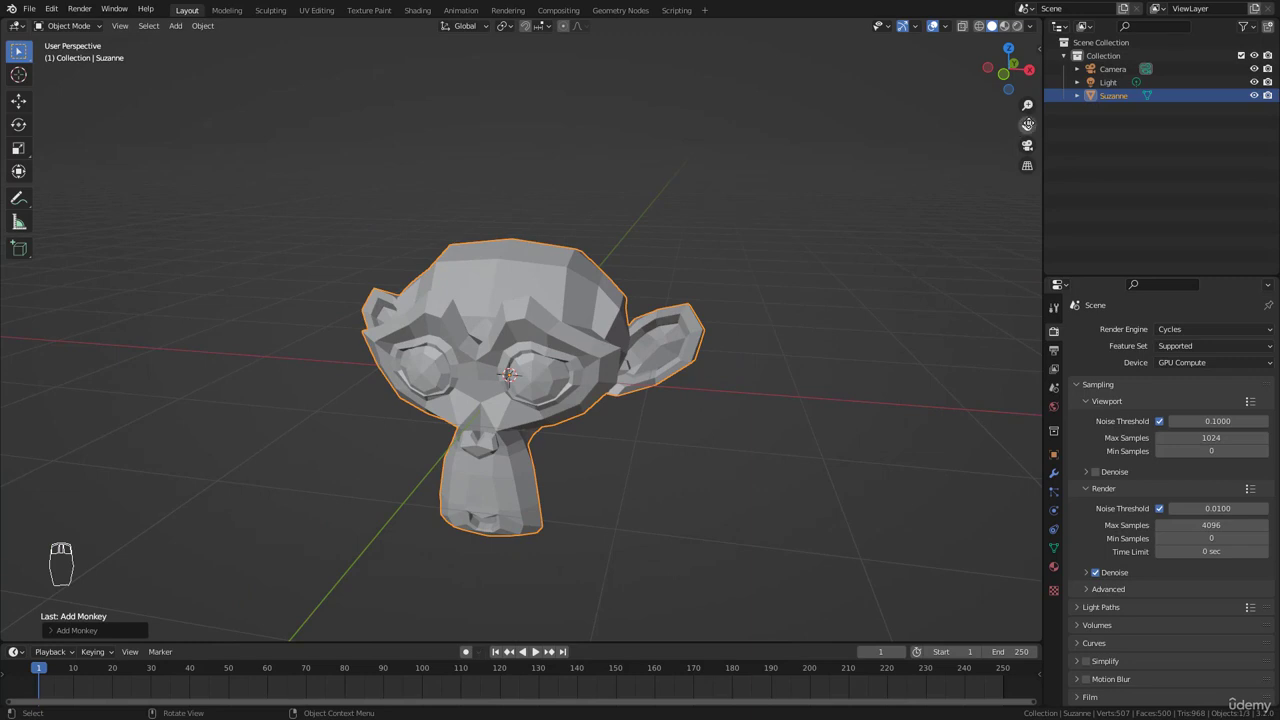
mouse_move(1027, 125)
mouse_down()
mouse_move(790, 135)
mouse_move(1017, 100)
mouse_move(828, 232)
mouse_move(1124, 166)
mouse_move(1040, 140)
mouse_up()
middle_drag(530, 345, 554, 360)
middle_drag(464, 376, 437, 467)
scroll(646, 376, down, 3)
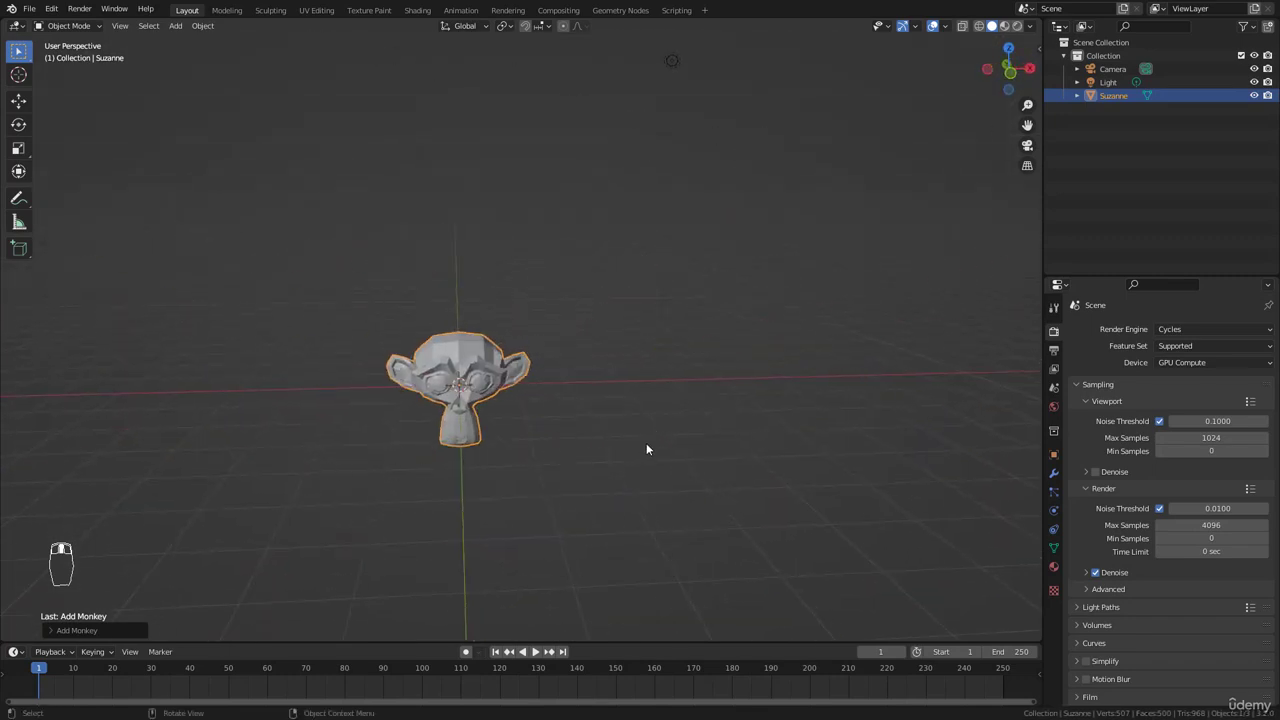
middle_drag(771, 471, 642, 413)
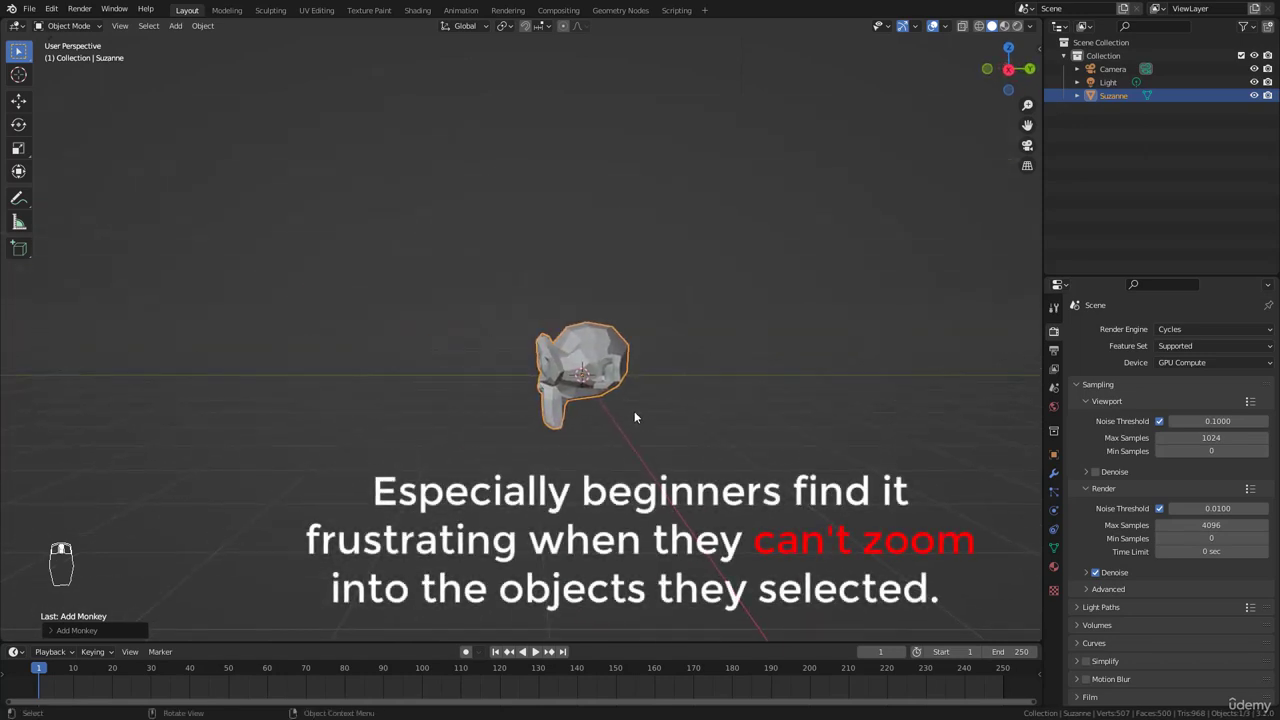
middle_drag(647, 369, 620, 405)
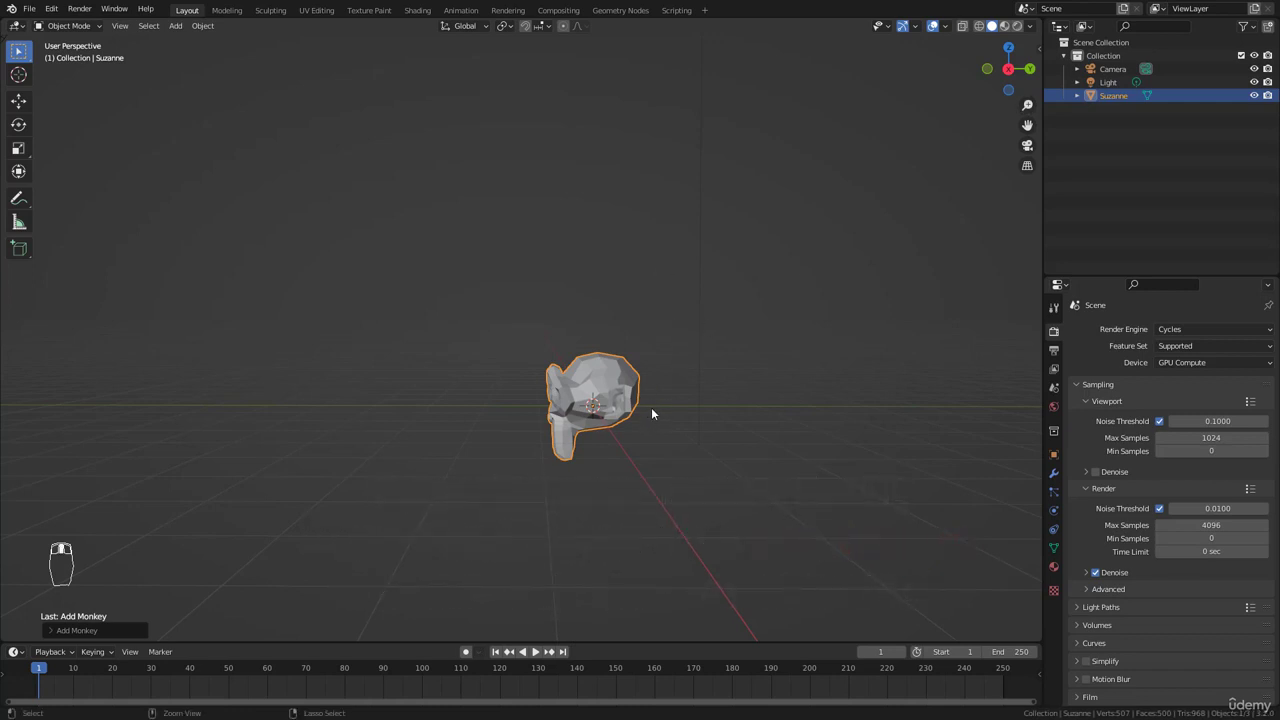
Zoom out, move the view until the monkey head is out of sight, and bring the head back into view.
scroll(653, 406, down, 4)
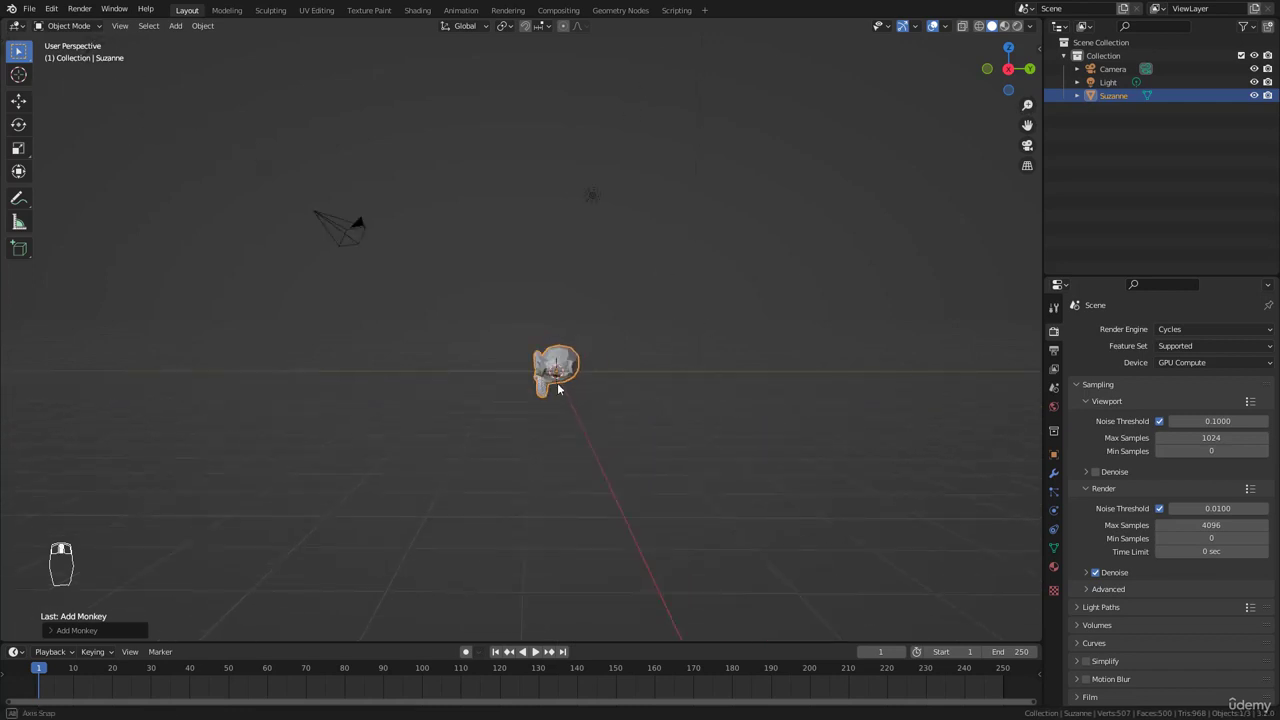
middle_drag(557, 387, 0, 432)
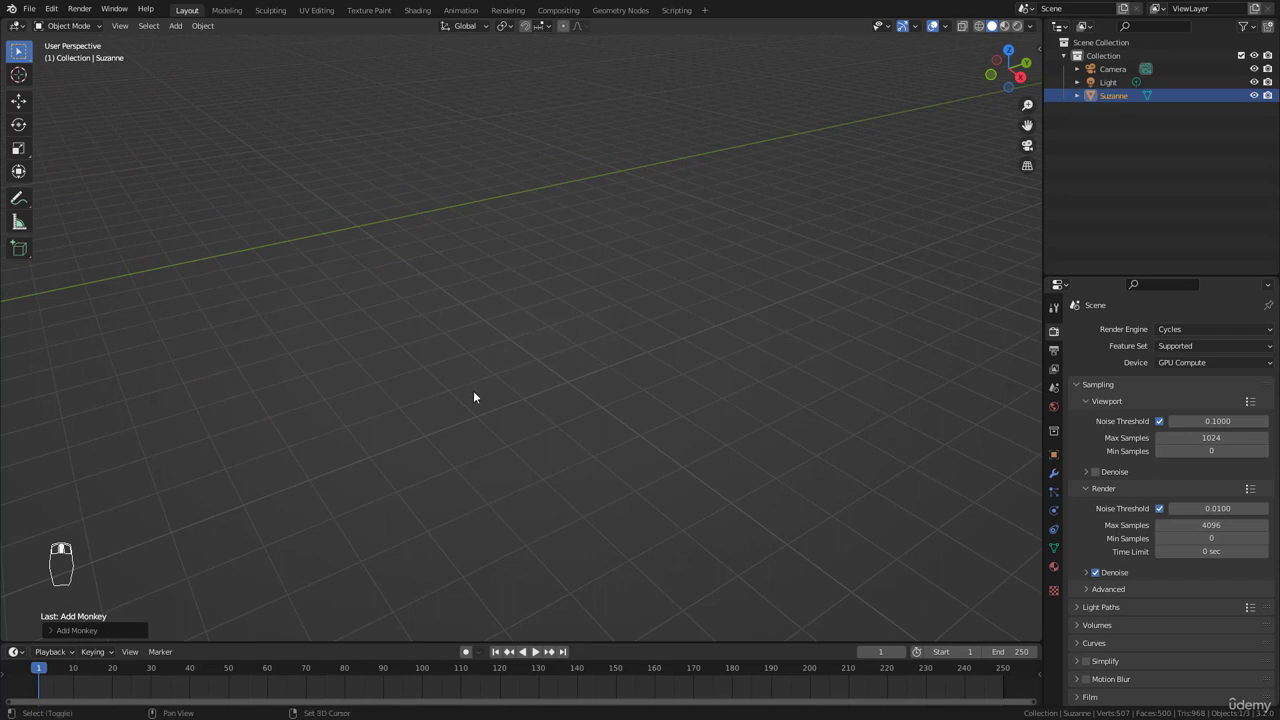
shift+middle_drag(152, 412, 558, 348)
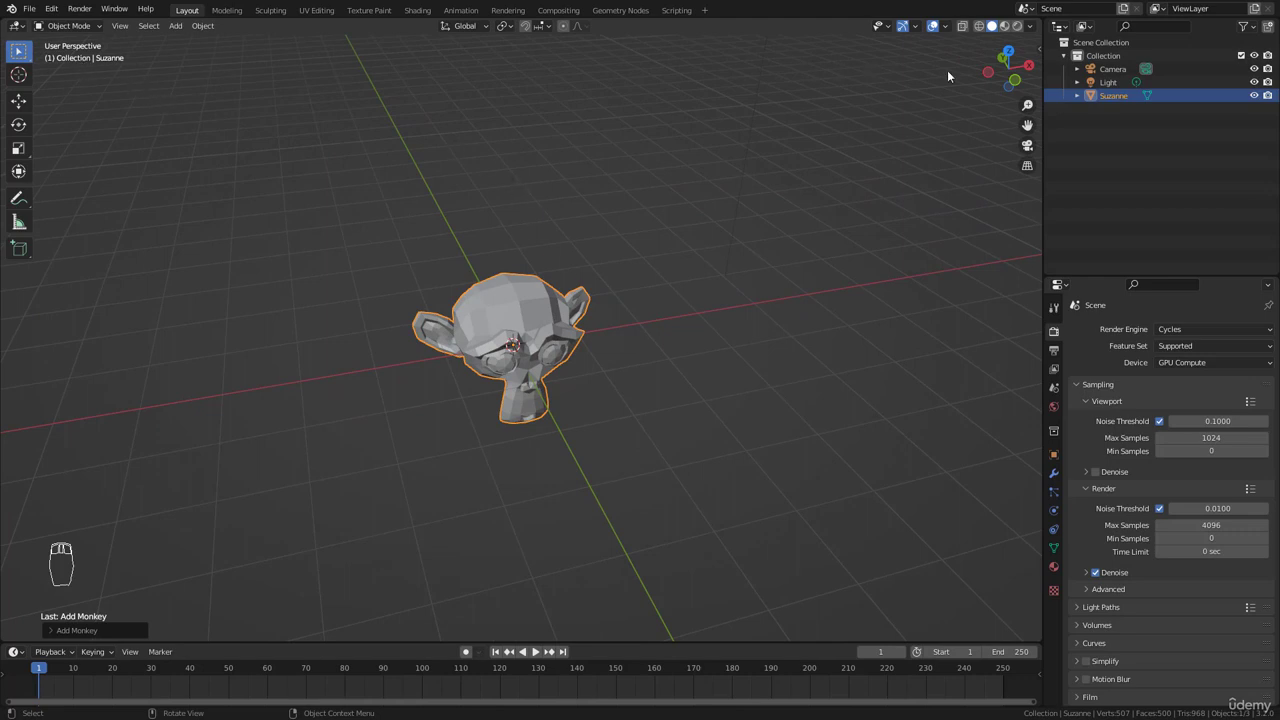
middle_drag(914, 524, 848, 449)
middle_drag(914, 366, 349, 394)
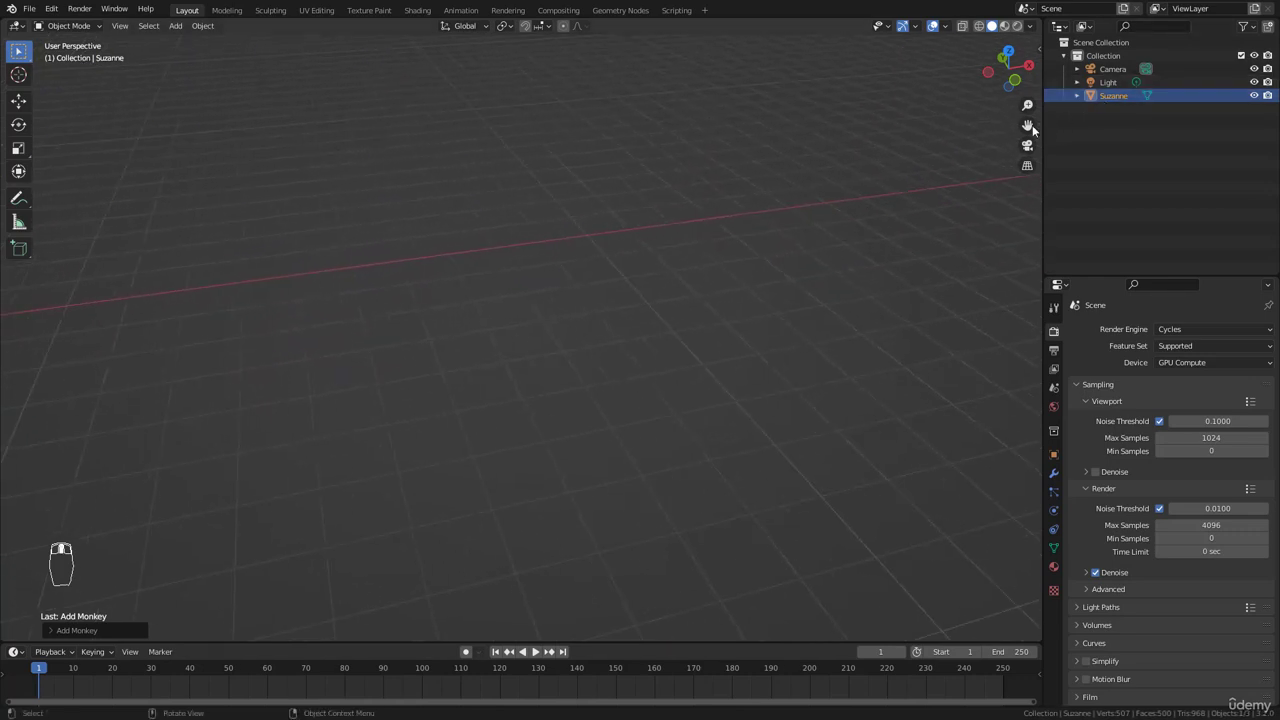
drag(1027, 125, 906, 189)
key(KP_Decimal)
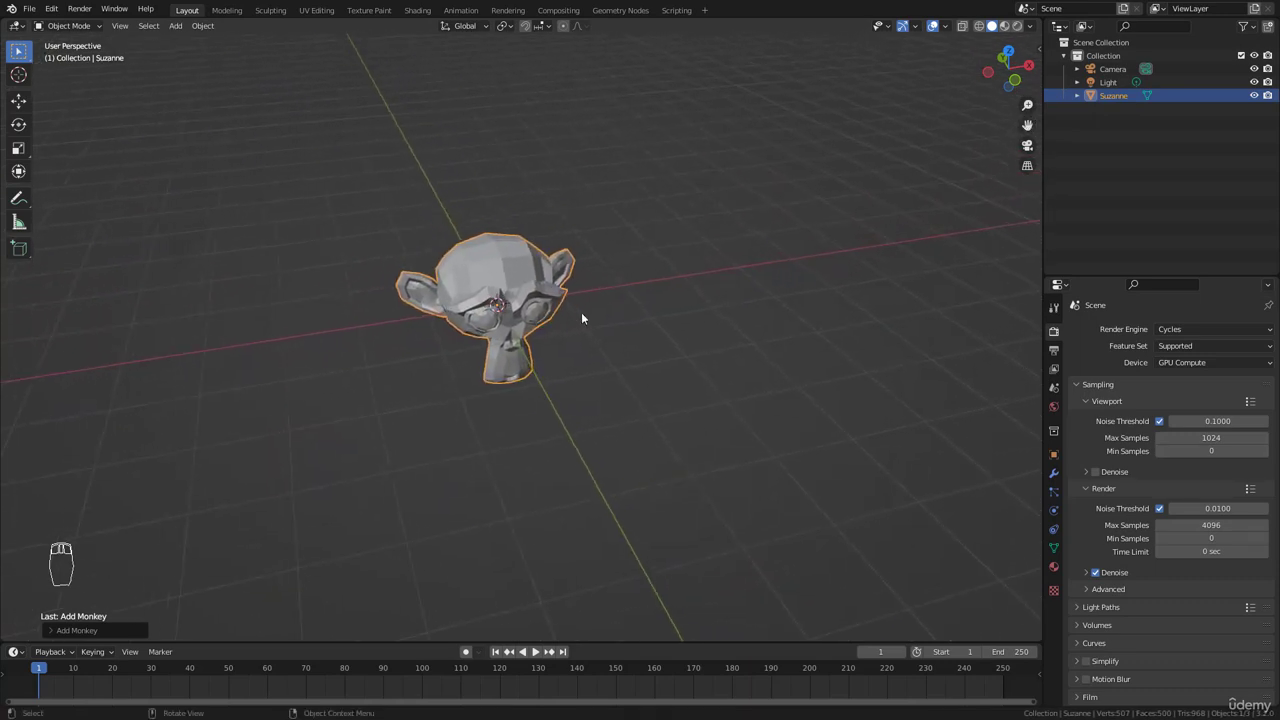
Zoom in and out around the monkey head, shift it off-centre, and frame the selected head in the viewport.
mouse_move(582, 314)
middle_down()
mouse_move(368, 362)
mouse_move(197, 263)
mouse_move(723, 334)
mouse_move(597, 298)
middle_up()
scroll(718, 332, up, 4)
scroll(591, 272, up, 4)
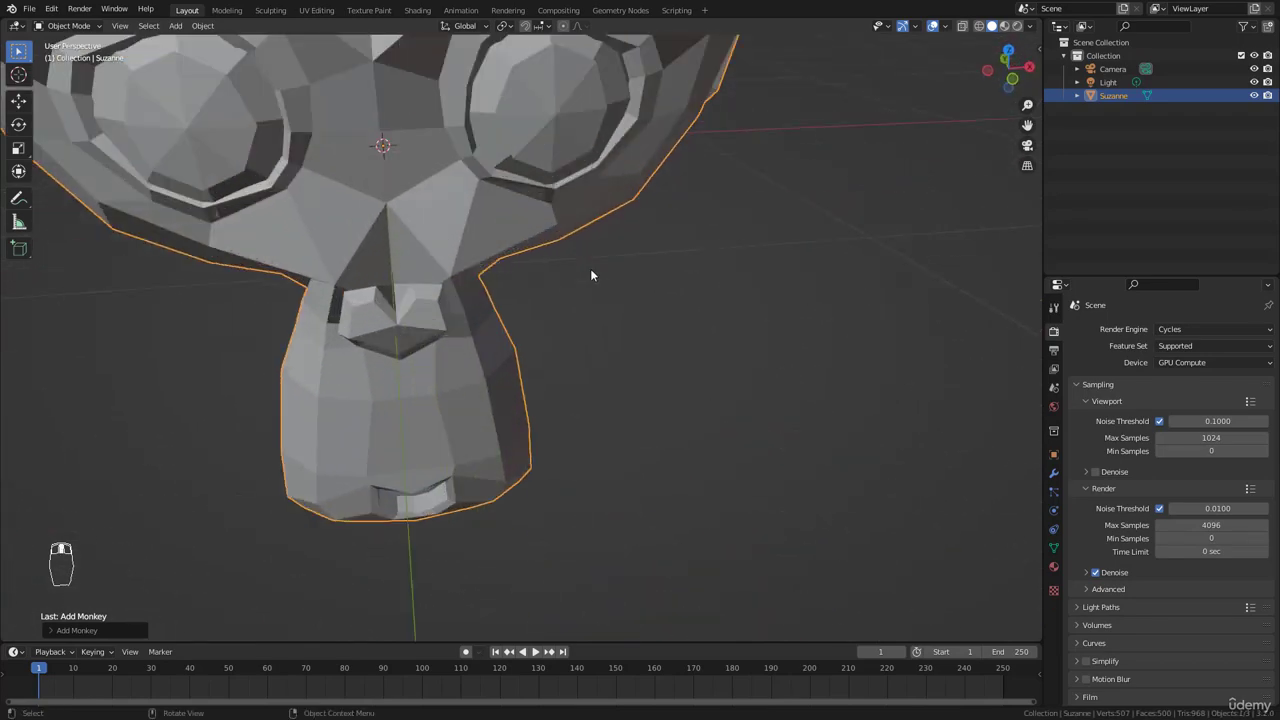
scroll(591, 272, down, 6)
middle_drag(677, 316, 605, 314)
scroll(586, 286, down, 6)
middle_drag(721, 312, 367, 353)
scroll(356, 348, up, 5)
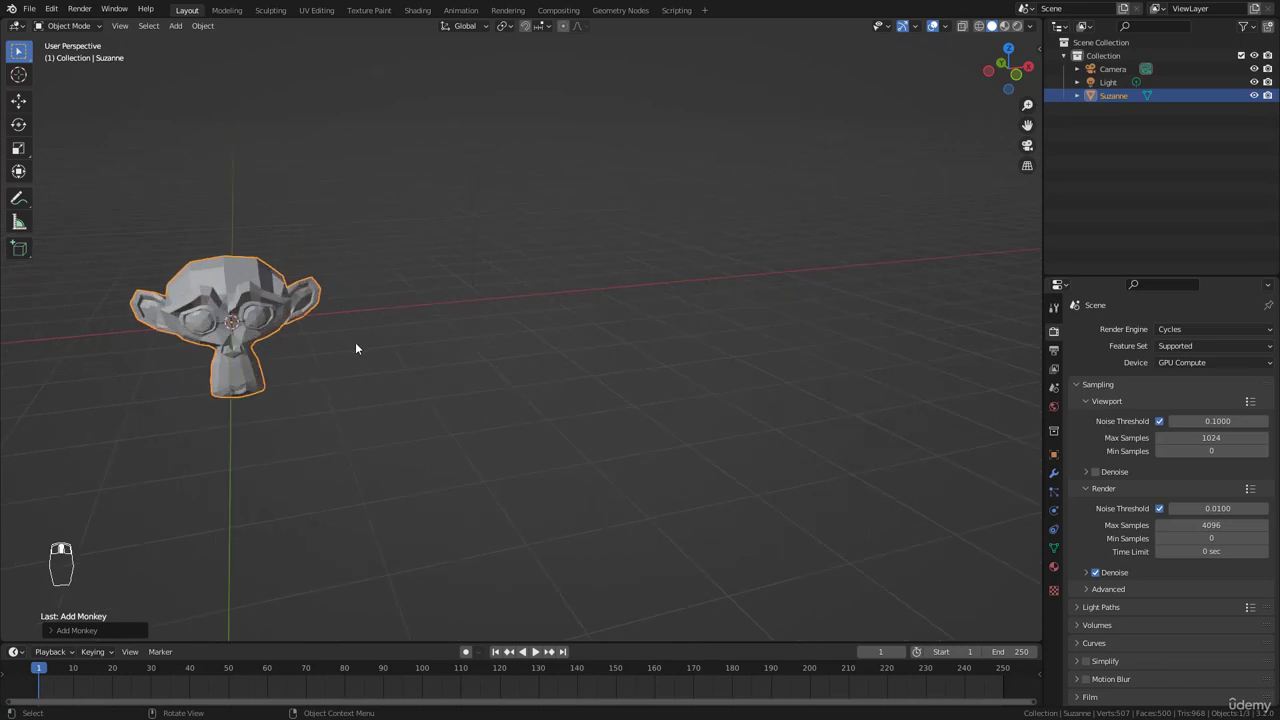
key(KP_Decimal)
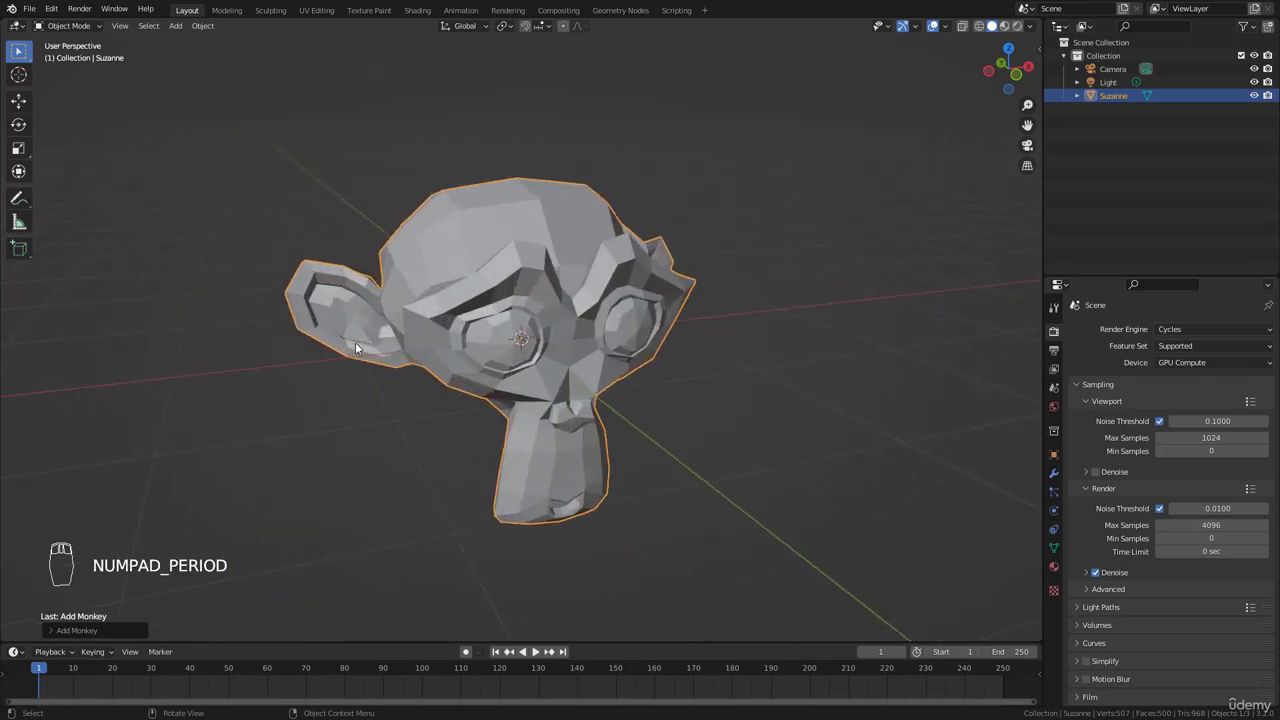
Orbit around the monkey head, zoom out, and frame the selected head in the viewport again.
middle_drag(638, 446, 409, 469)
scroll(409, 469, down, 2)
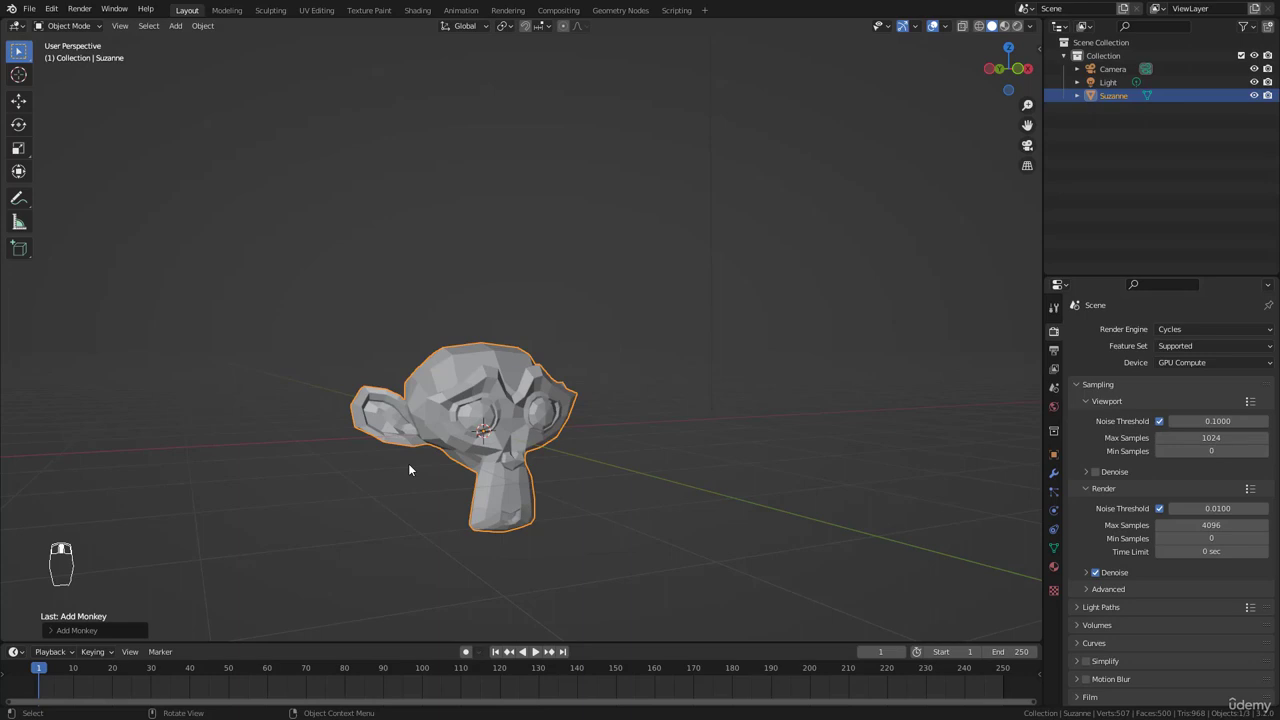
key(KP_Decimal)
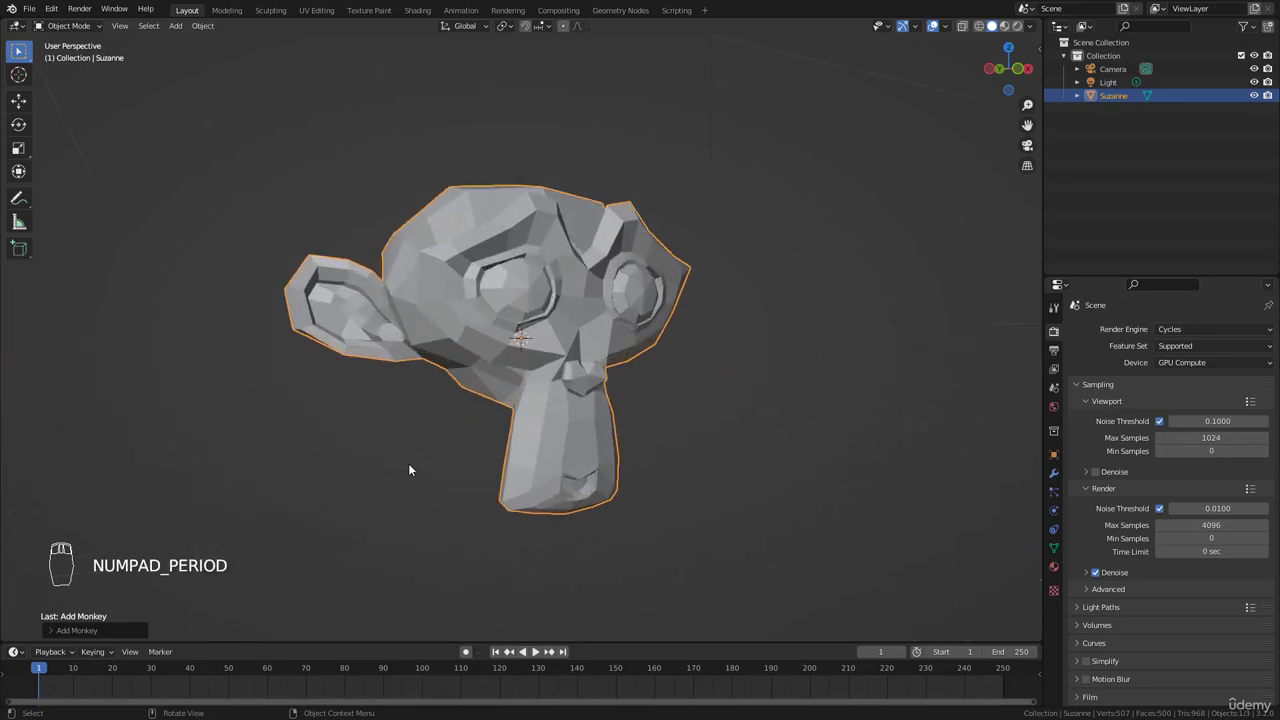
Pull back to an overview of the scene, select the light, and frame it in the viewport.
middle_drag(674, 322, 662, 347)
scroll(730, 356, down, 8)
shift+middle_drag(644, 398, 576, 440)
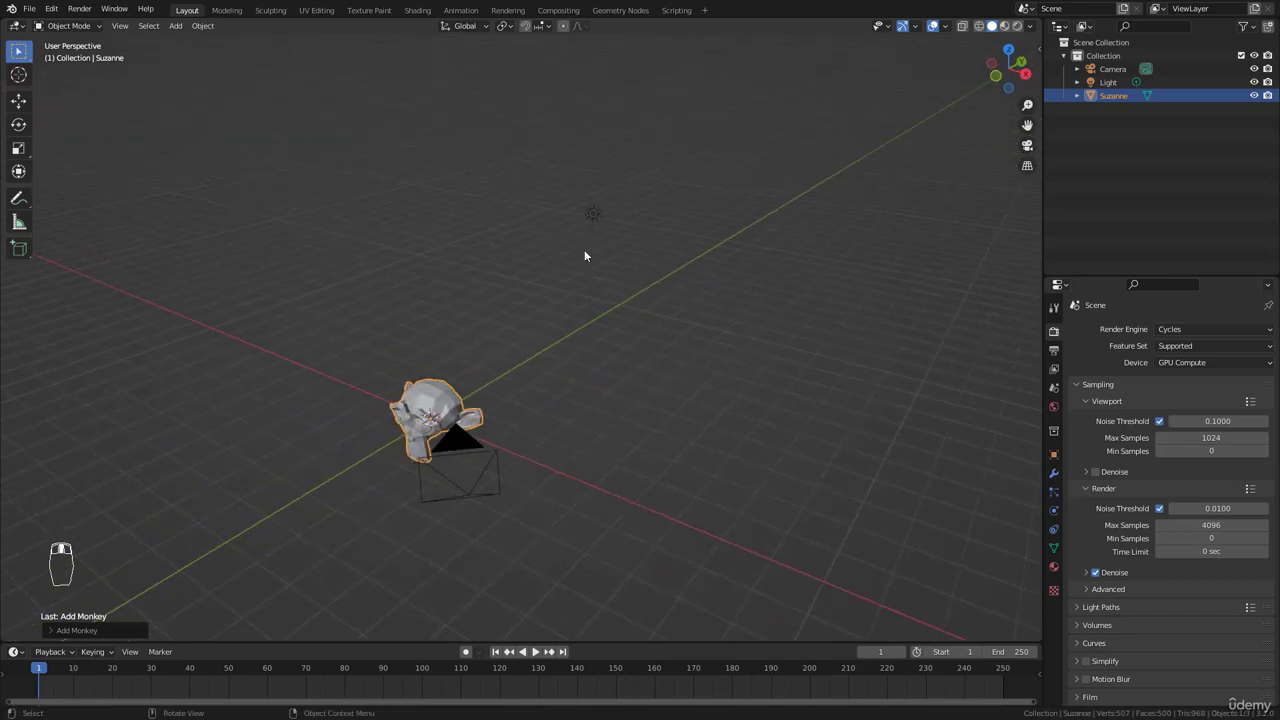
click(594, 213)
key(KP_Decimal)
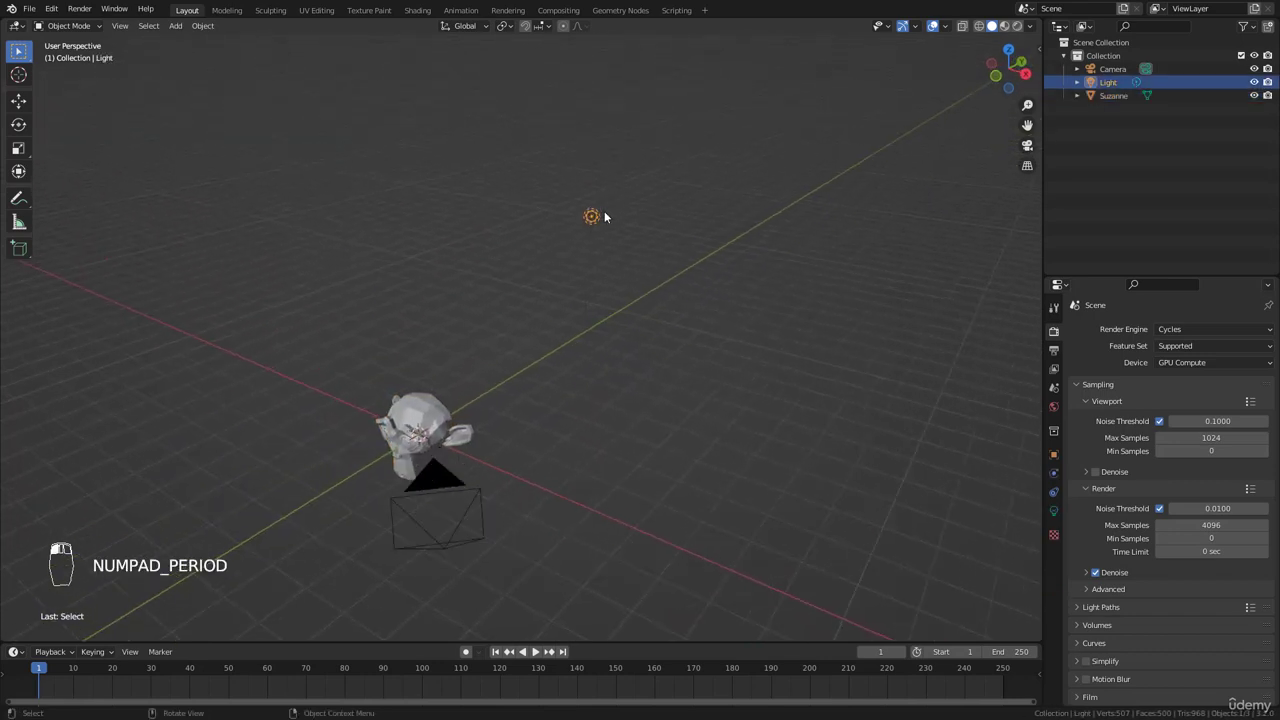
Select the monkey head and frame it in the viewport.
middle_drag(716, 422, 598, 315)
click(598, 315)
key(KP_Decimal)
key(KP_Decimal)
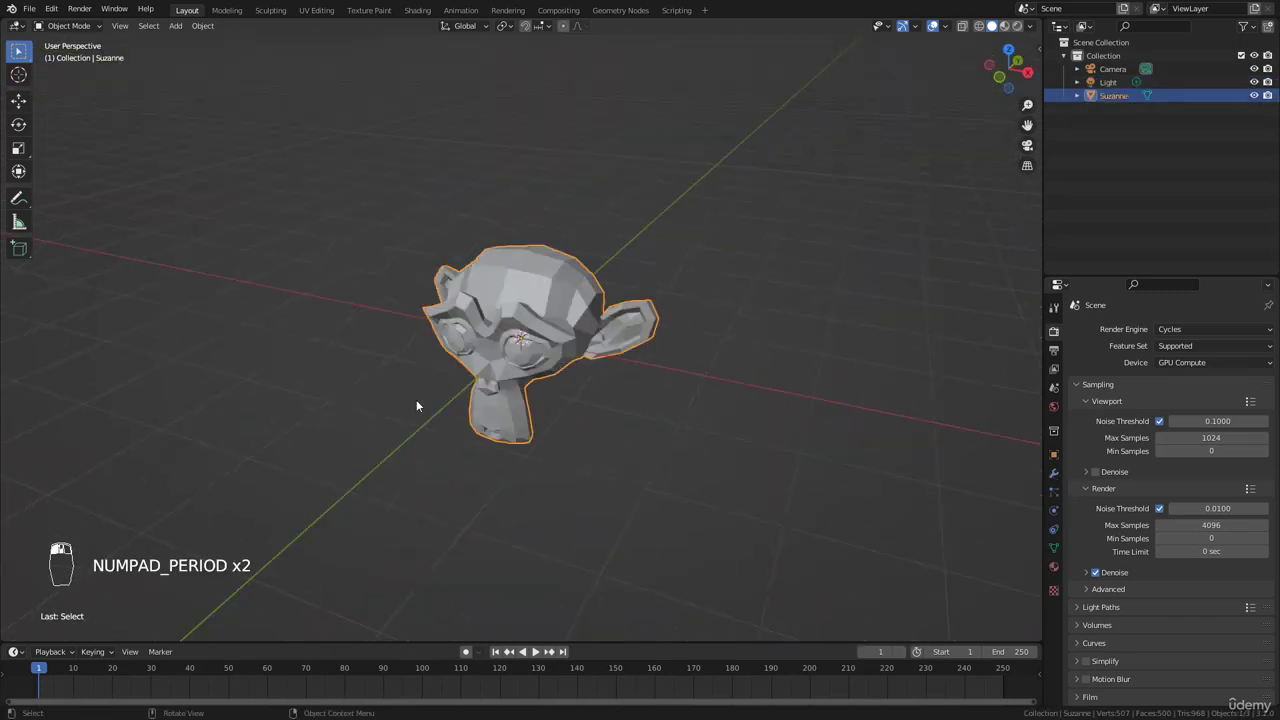
Use Zoom Region to enlarge a small rectangle around the upper outer edge of the monkey's ear.
middle_drag(416, 399, 537, 392)
scroll(538, 385, up, 2)
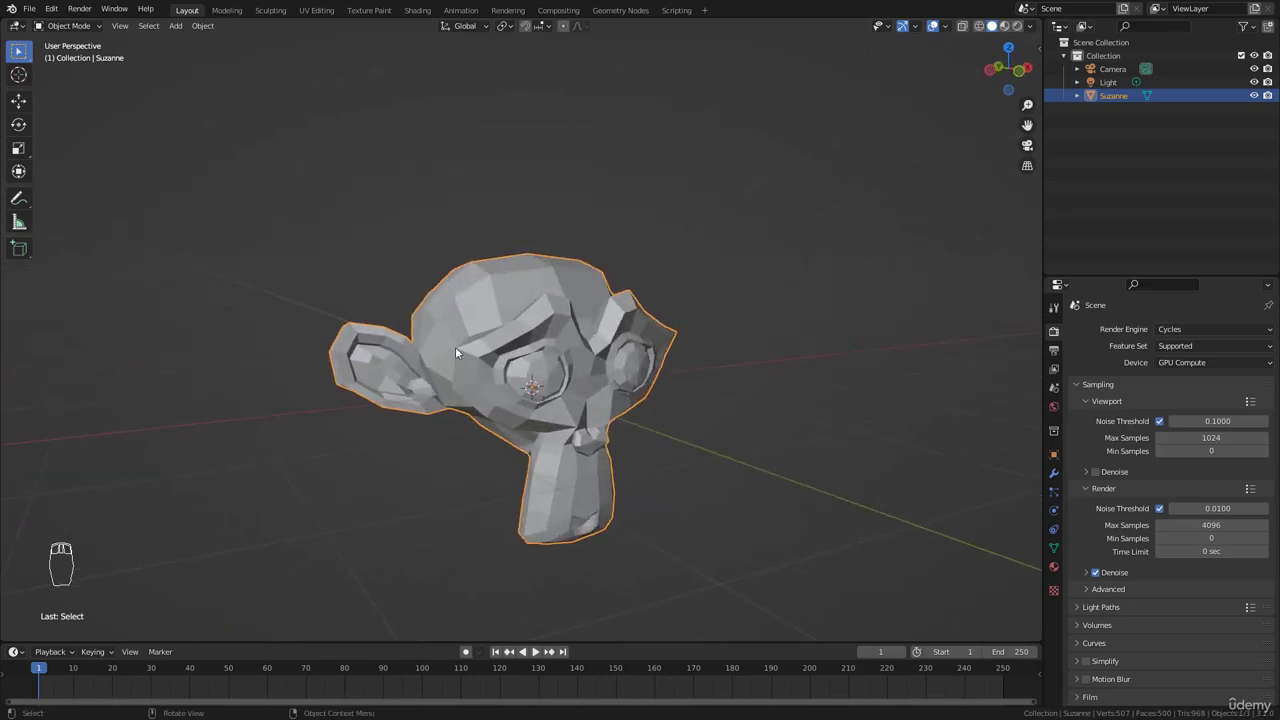
shift+middle_drag(455, 346, 496, 311)
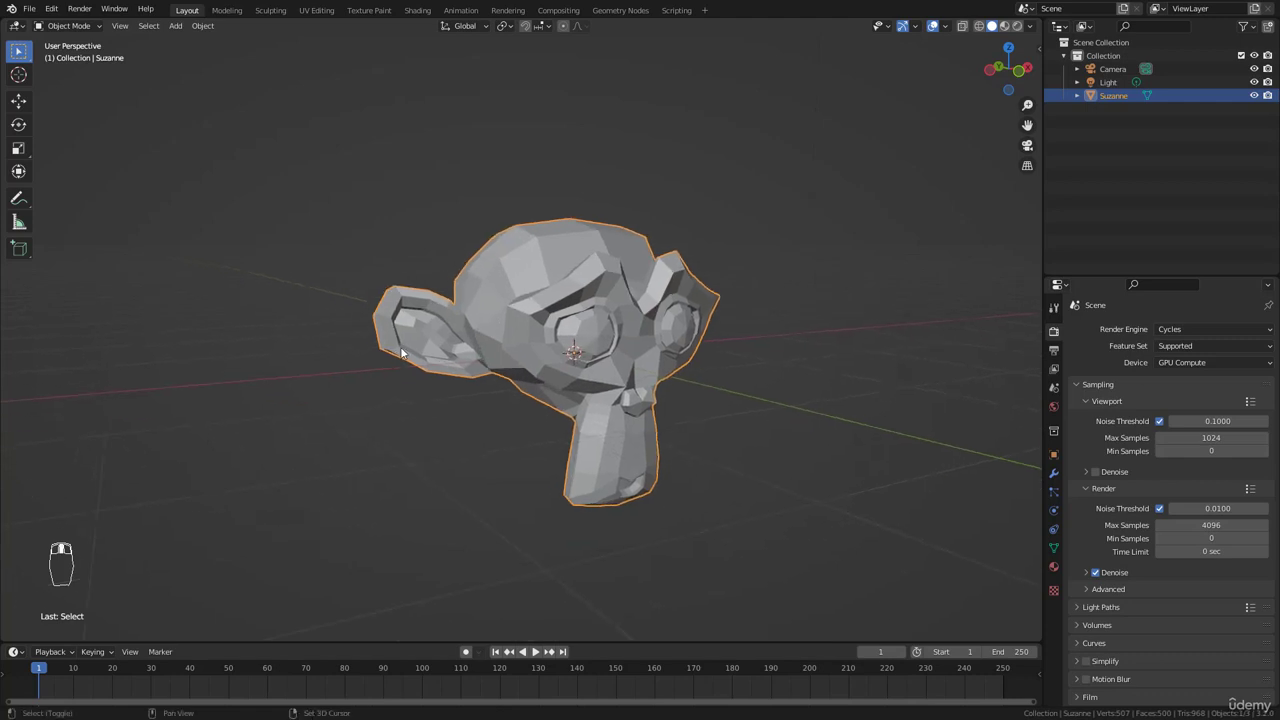
key(shift+b)
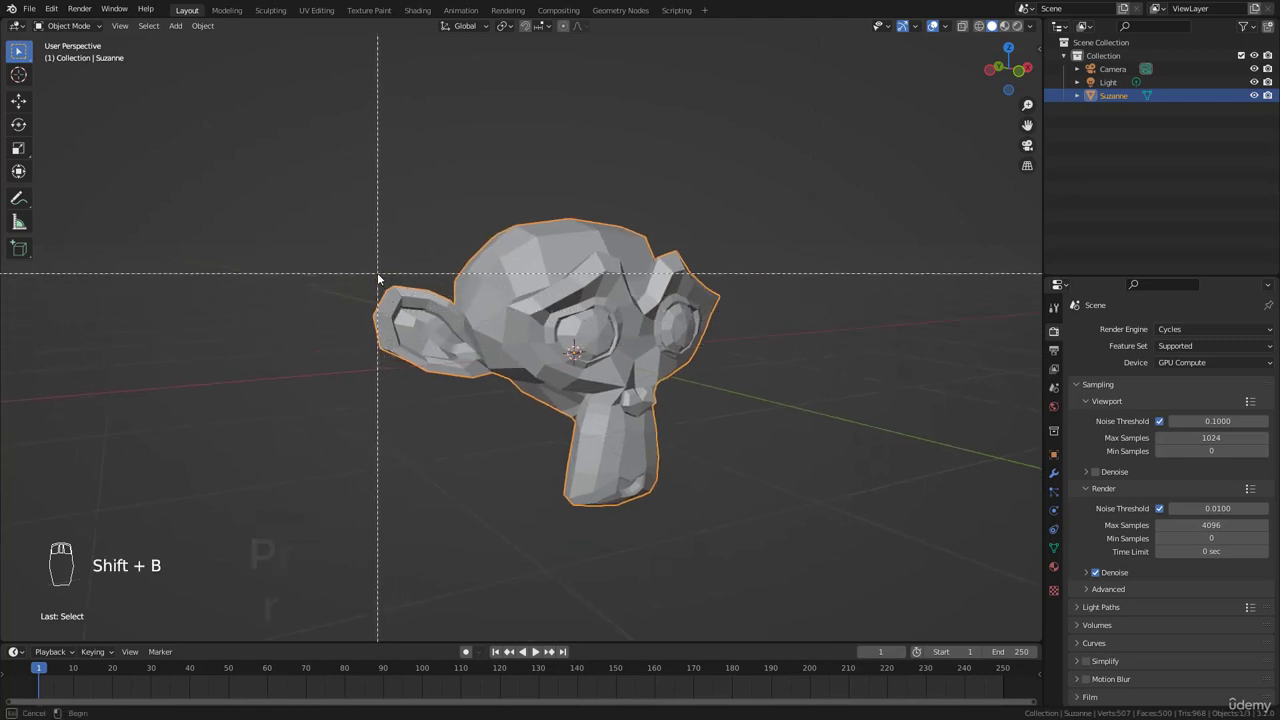
drag(390, 294, 415, 321)
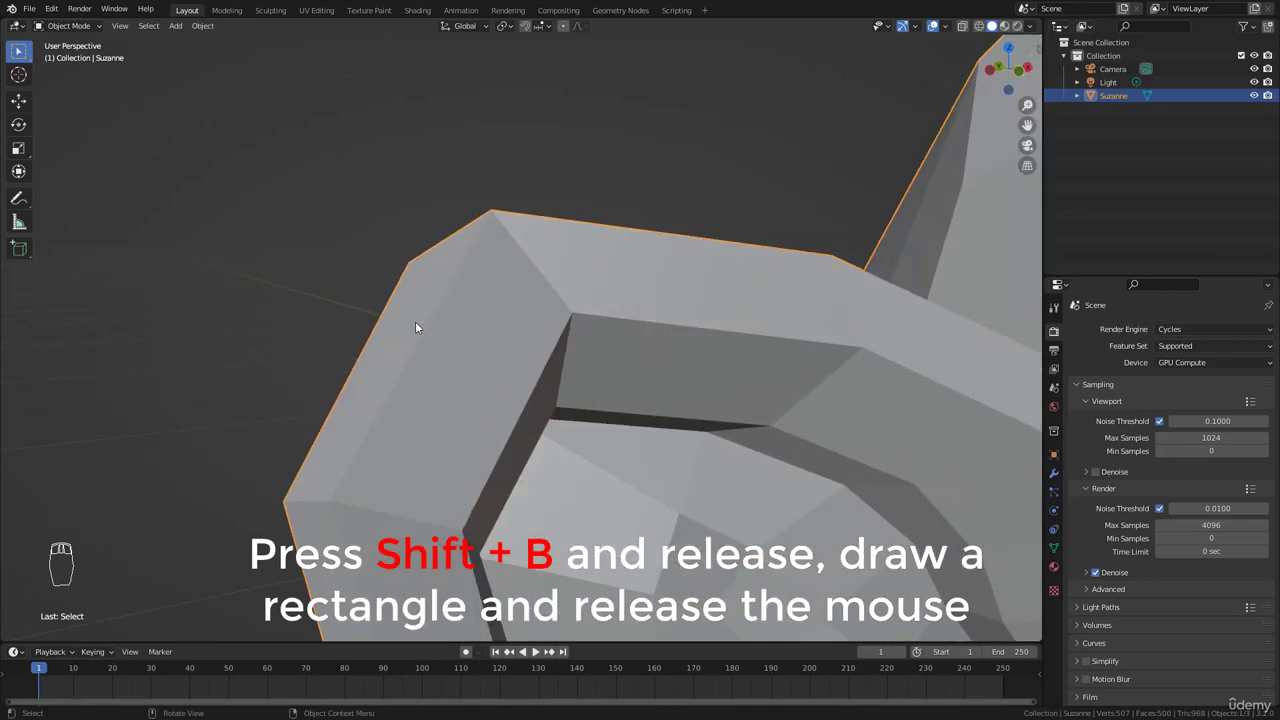
Zoom back out from the ear and enlarge another small rectangular region with Zoom Region.
scroll(415, 321, down, 10)
shift+middle_drag(750, 462, 516, 434)
scroll(503, 386, down, 4)
scroll(530, 438, down, 3)
key(shift+b)
drag(488, 386, 550, 420)
Pull back until the light and camera are in sight, look through the scene camera, and return to the free view.
scroll(630, 336, down, 5)
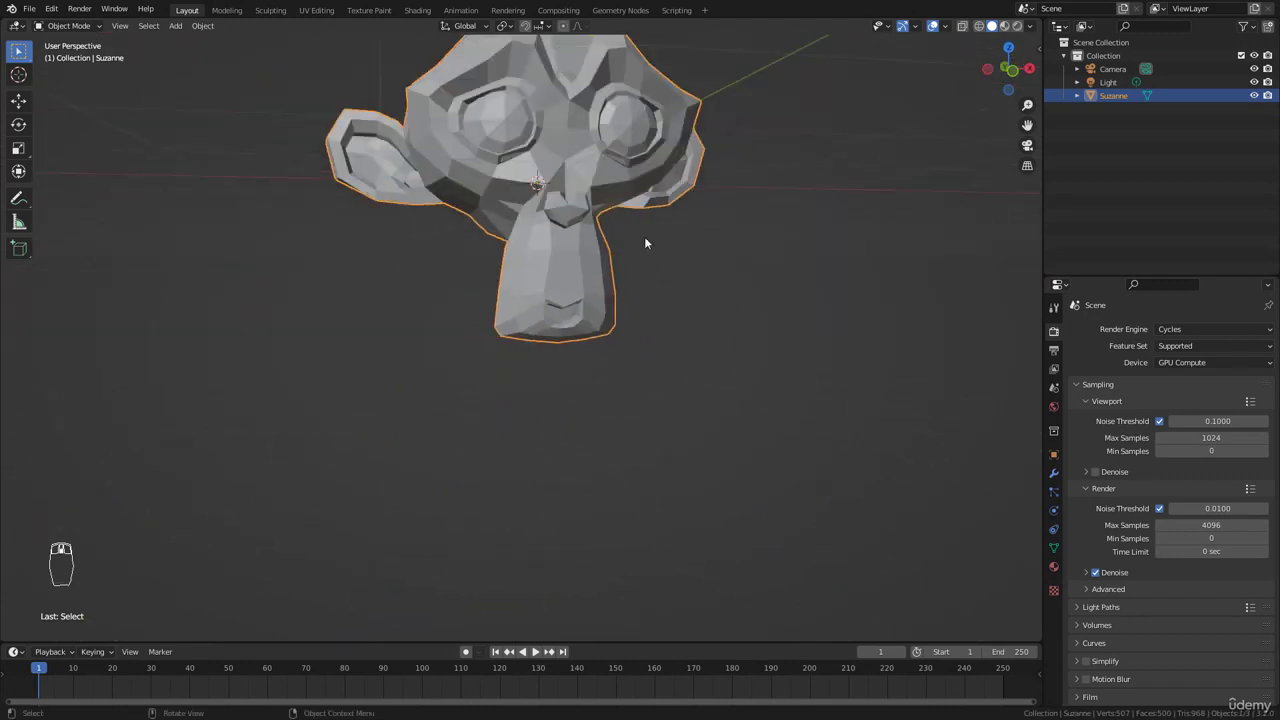
middle_drag(643, 243, 500, 404)
scroll(616, 289, down, 5)
scroll(578, 379, down, 2)
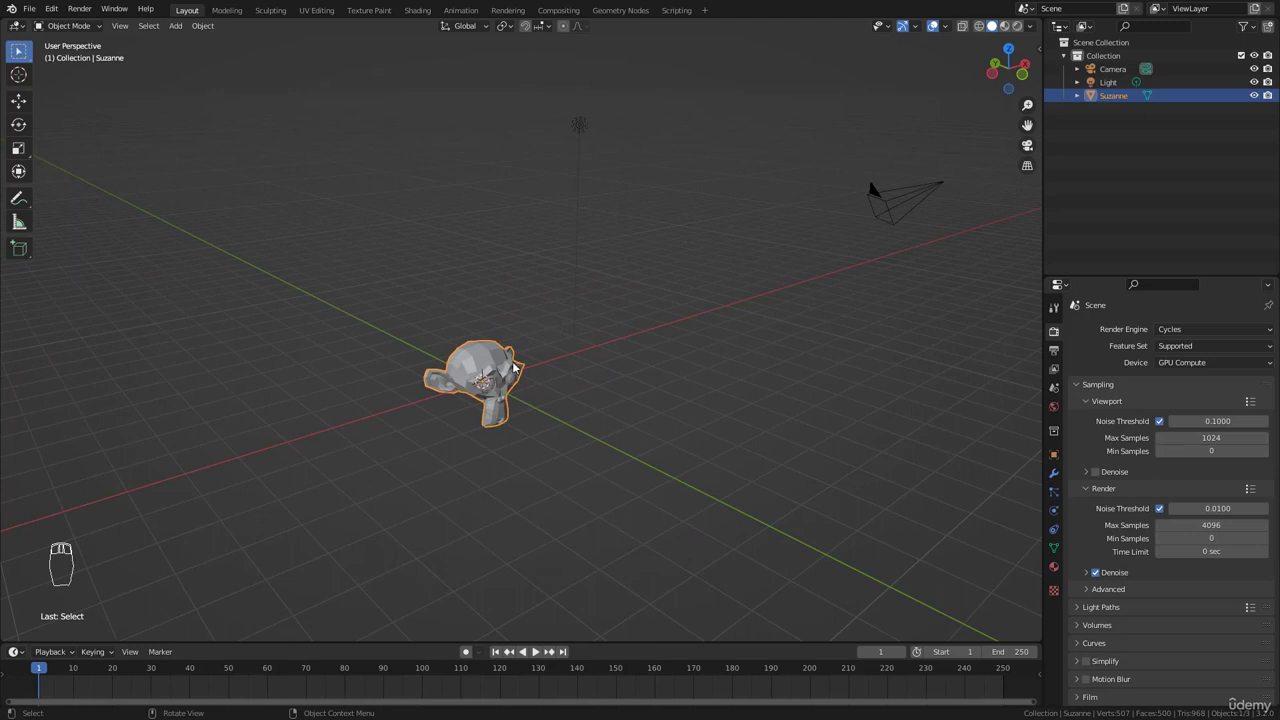
middle_drag(640, 306, 751, 251)
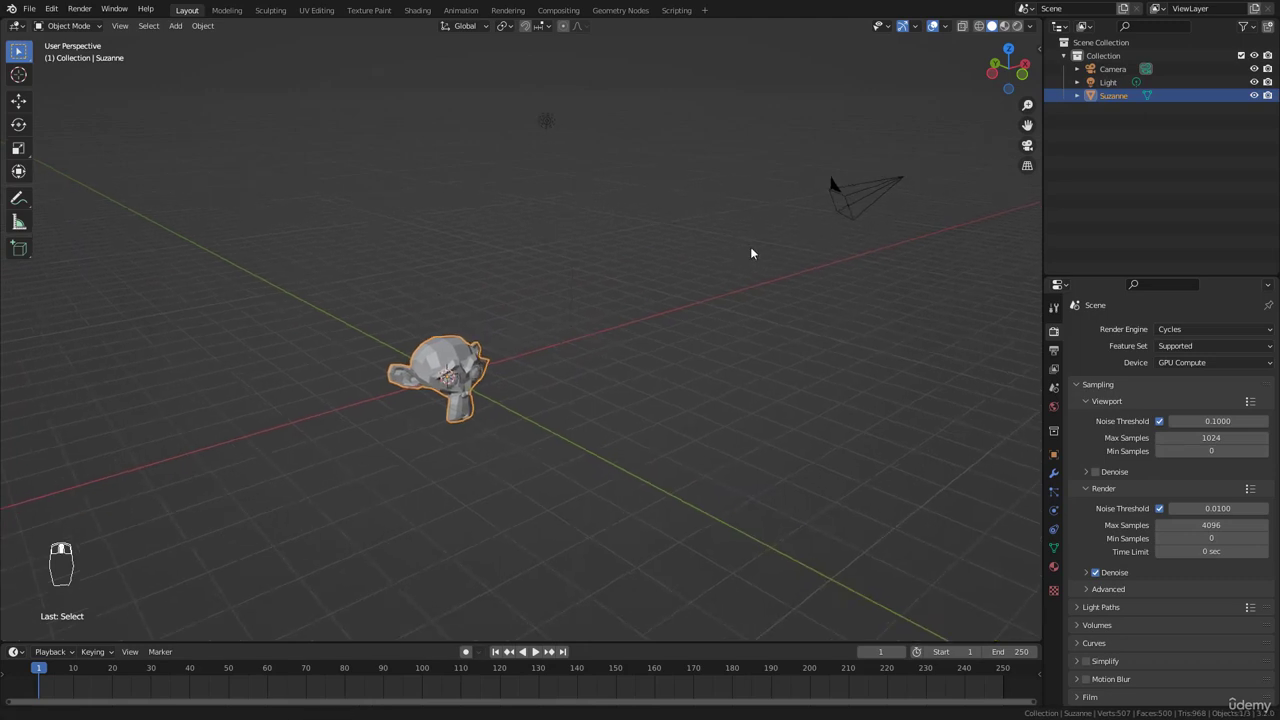
click(1027, 146)
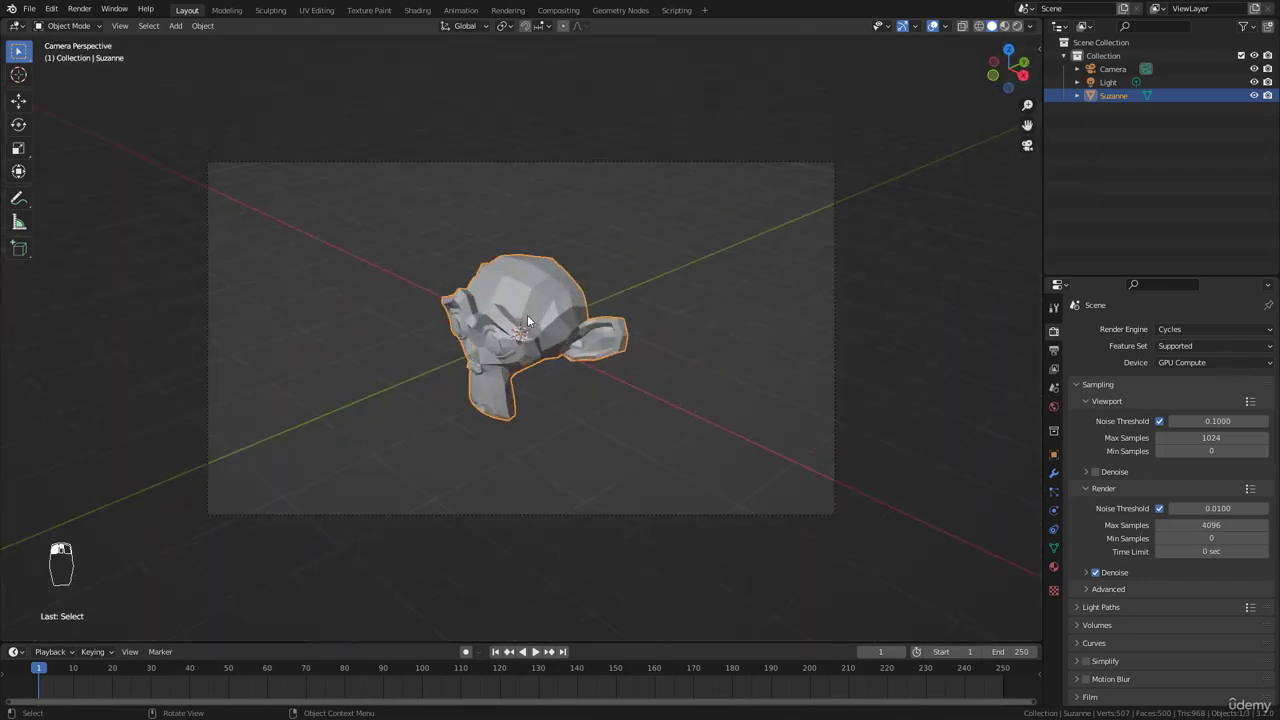
click(1026, 147)
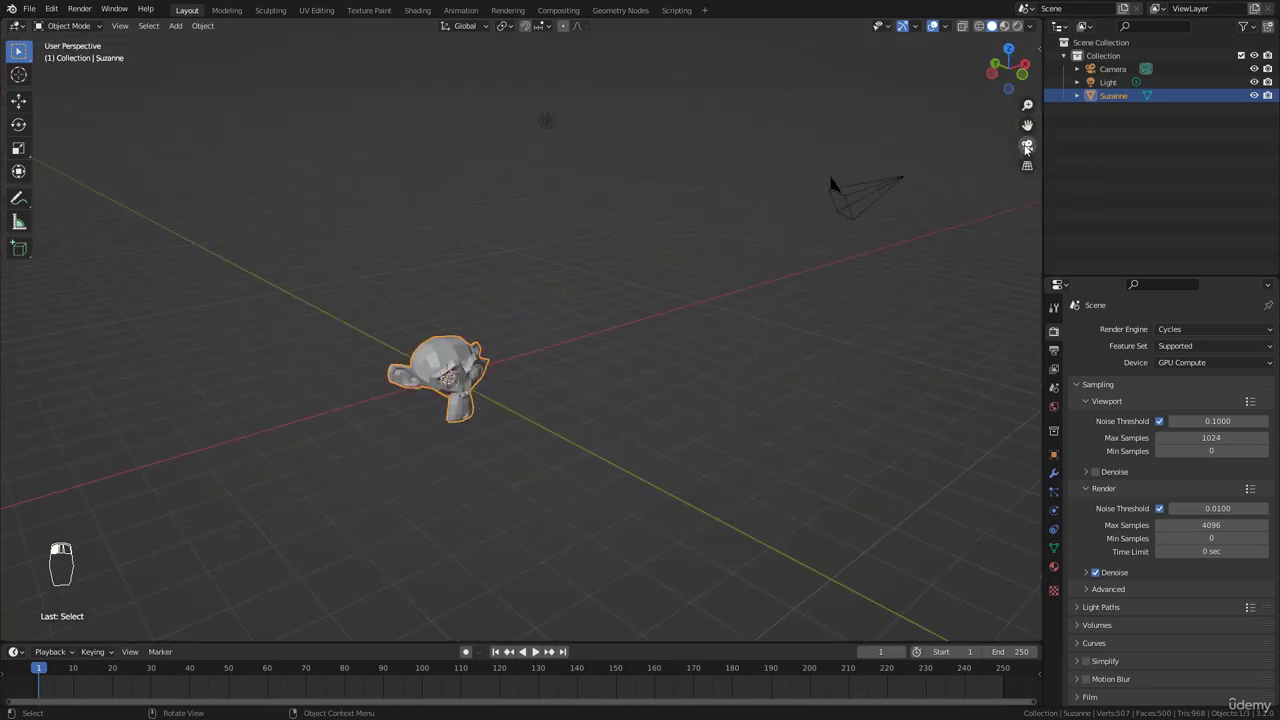
Select the camera object and switch repeatedly between the camera view and the free perspective view.
middle_drag(1026, 147, 714, 271)
click(892, 152)
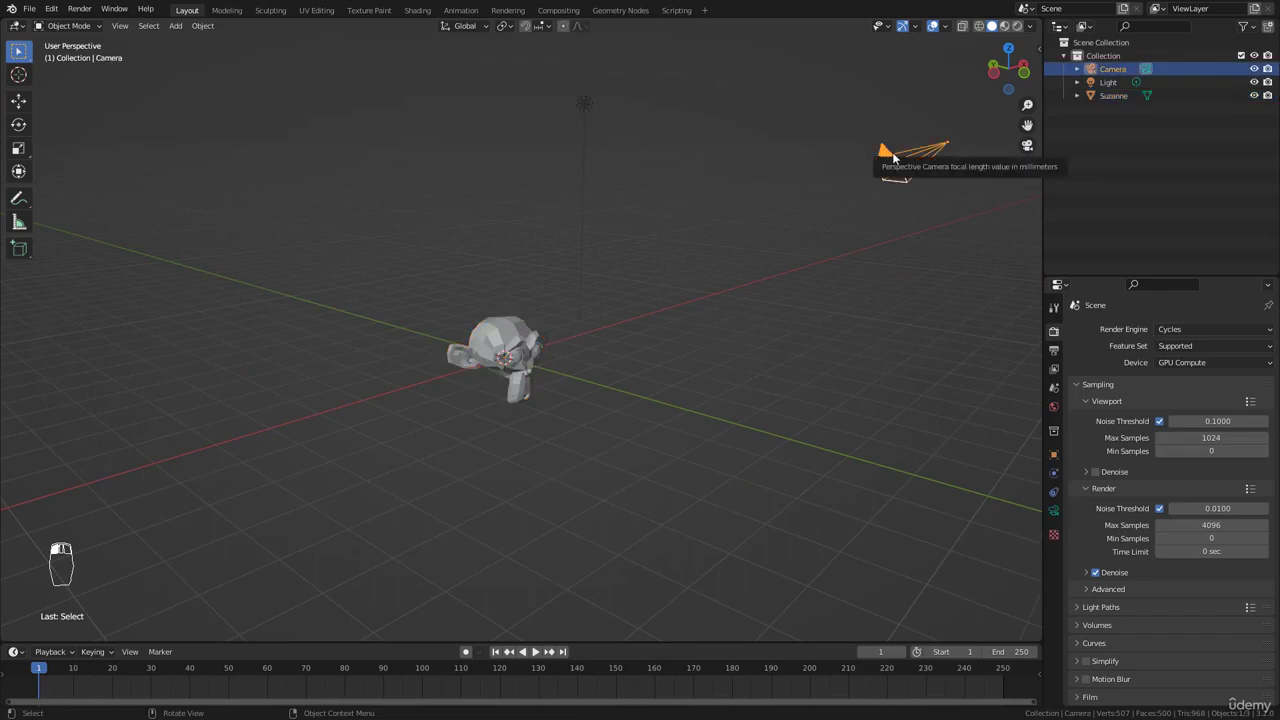
key(KP_0)
key(KP_0)
key(KP_0)
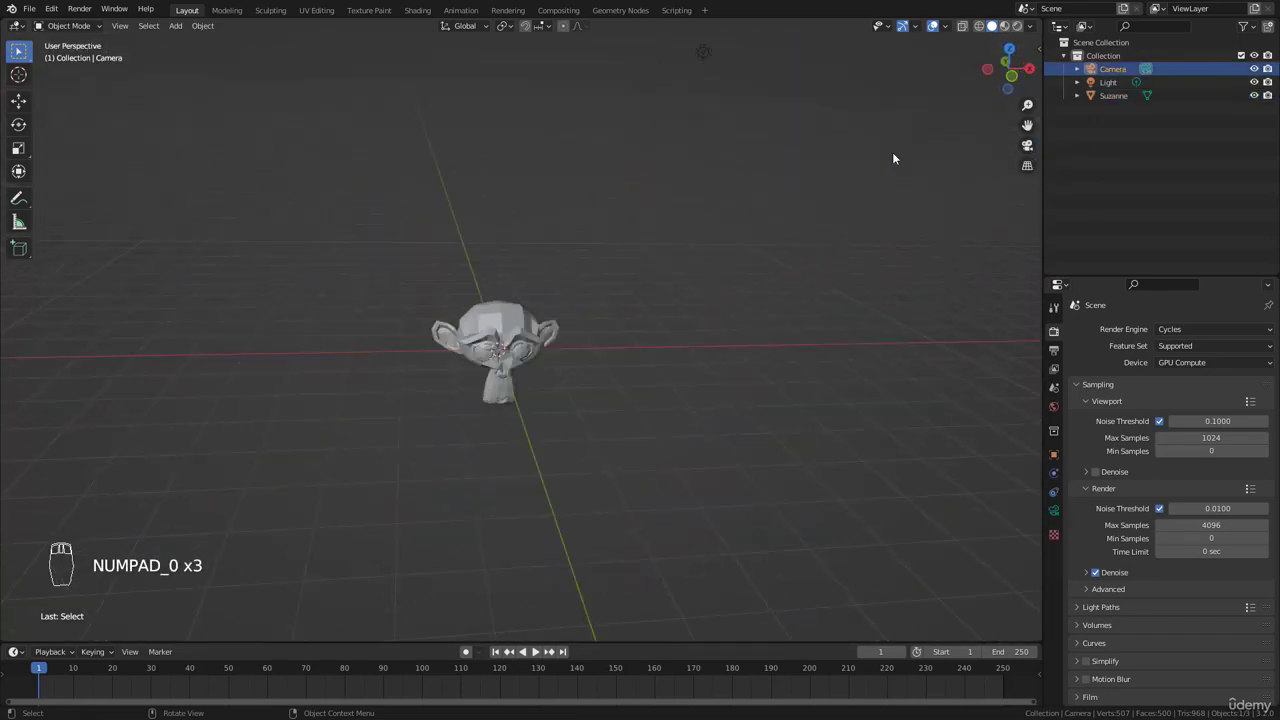
key(KP_0)
key(KP_0)
key(KP_0)
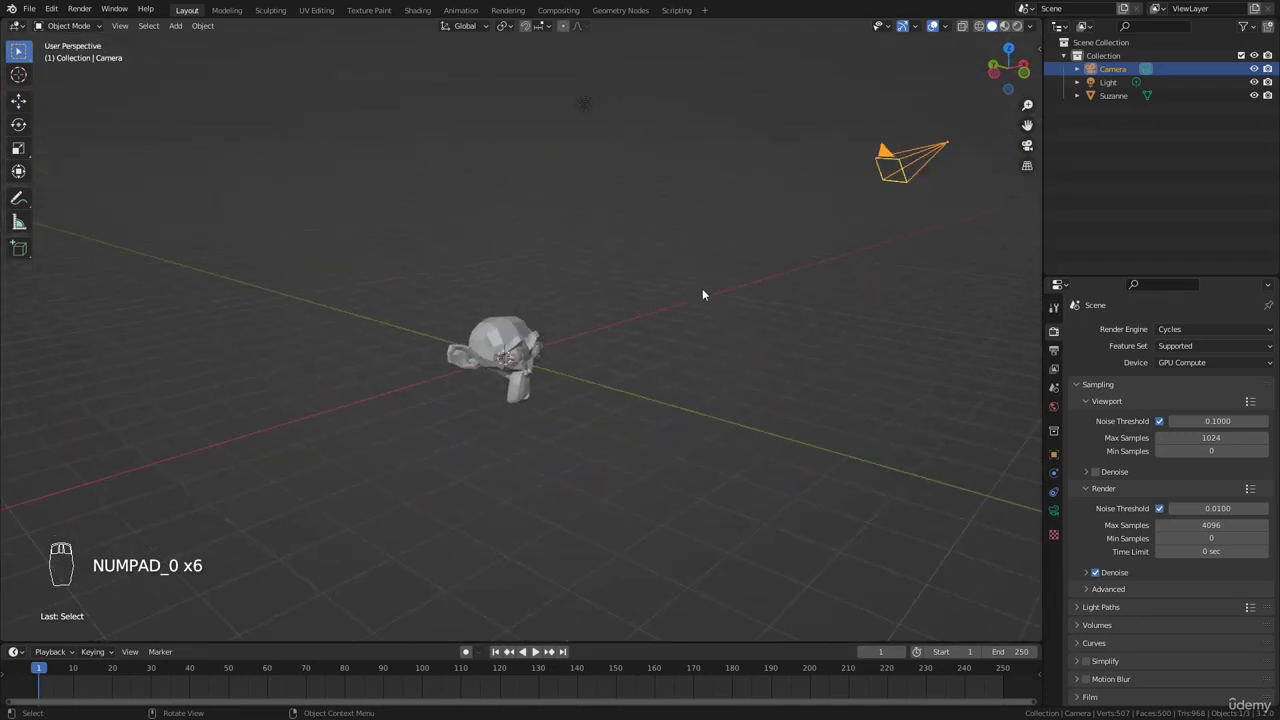
Orbit slightly around the scene and toggle the camera view on and off several more times, finishing in the free view.
middle_drag(596, 312, 607, 304)
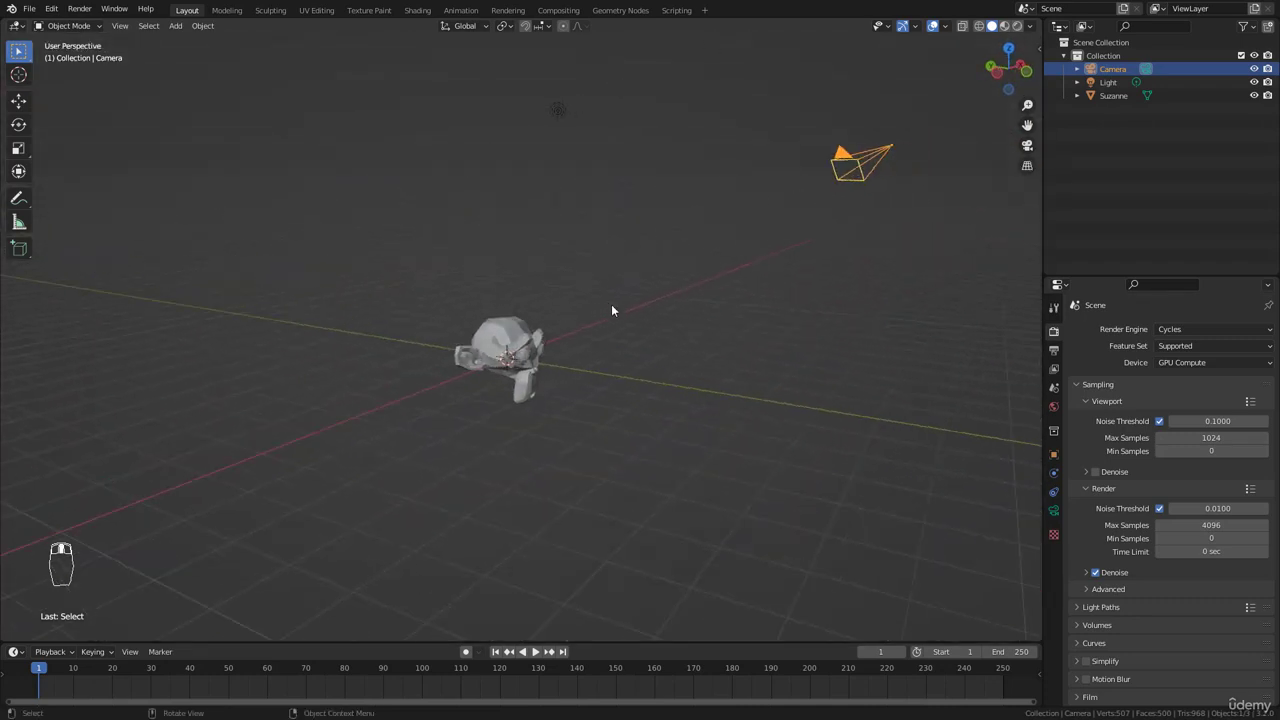
scroll(611, 307, up, 1)
scroll(611, 307, down, 1)
middle_drag(586, 328, 568, 329)
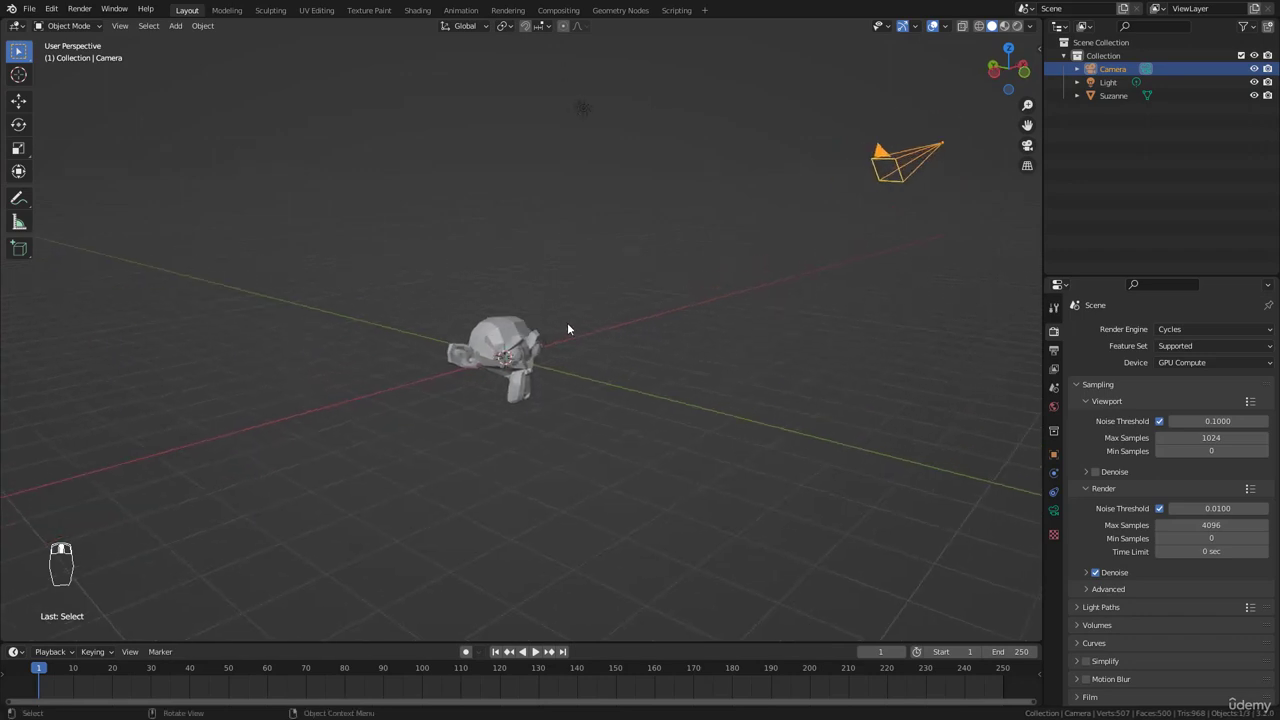
key(KP_0)
key(KP_0)
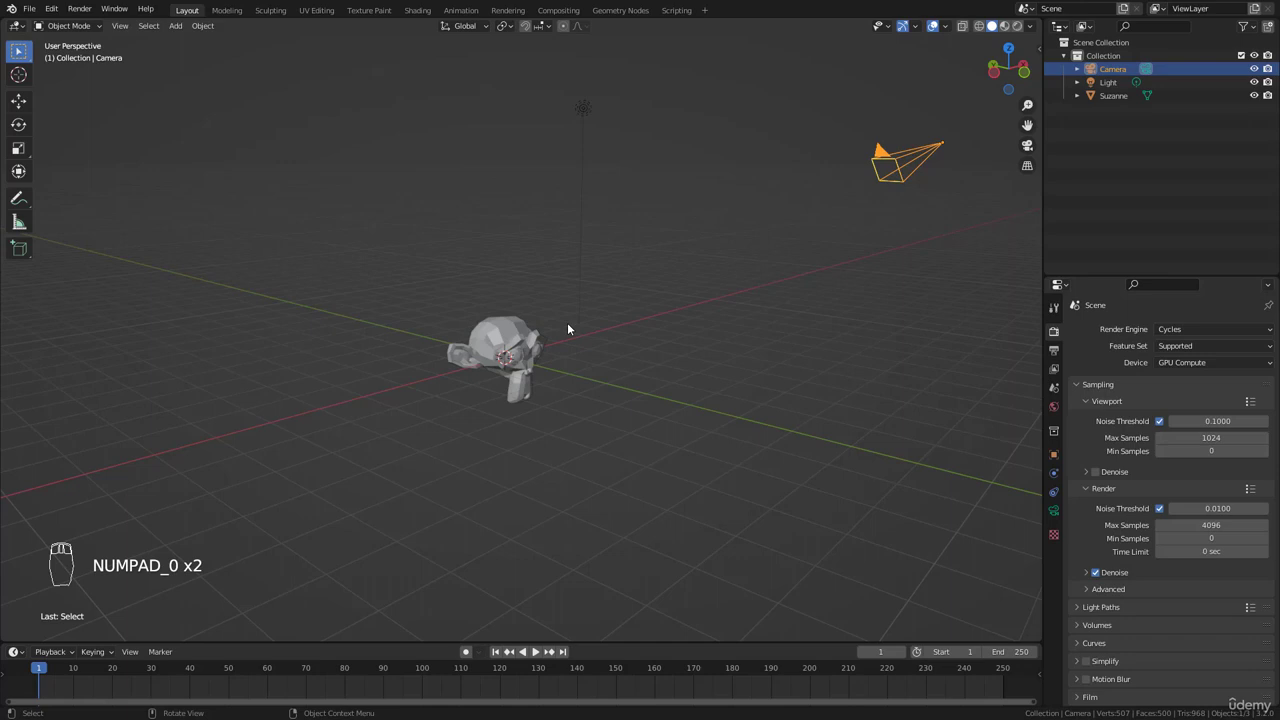
key(KP_0)
key(KP_0)
key(KP_0)
key(KP_0)
scroll(607, 376, up, 1)
scroll(609, 376, down, 1)
Zoom in on the monkey head and toggle the viewport repeatedly between orthographic and perspective projection.
key(KP_5)
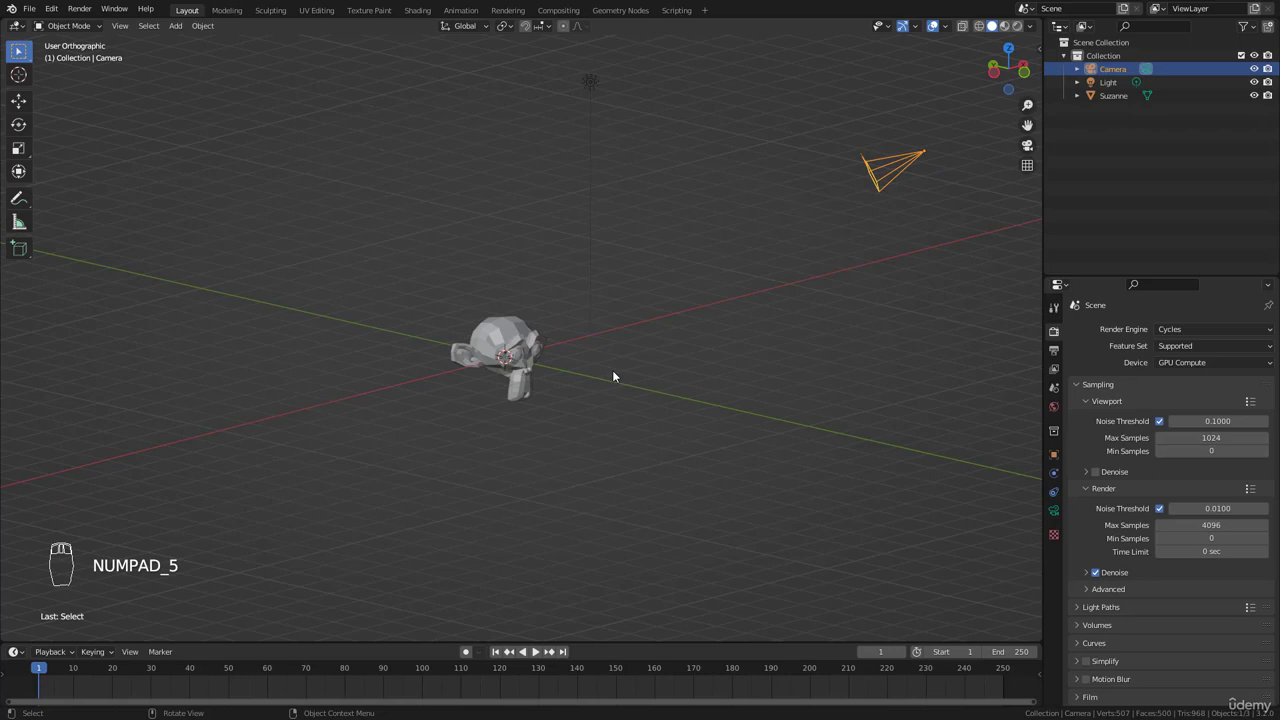
scroll(600, 372, up, 5)
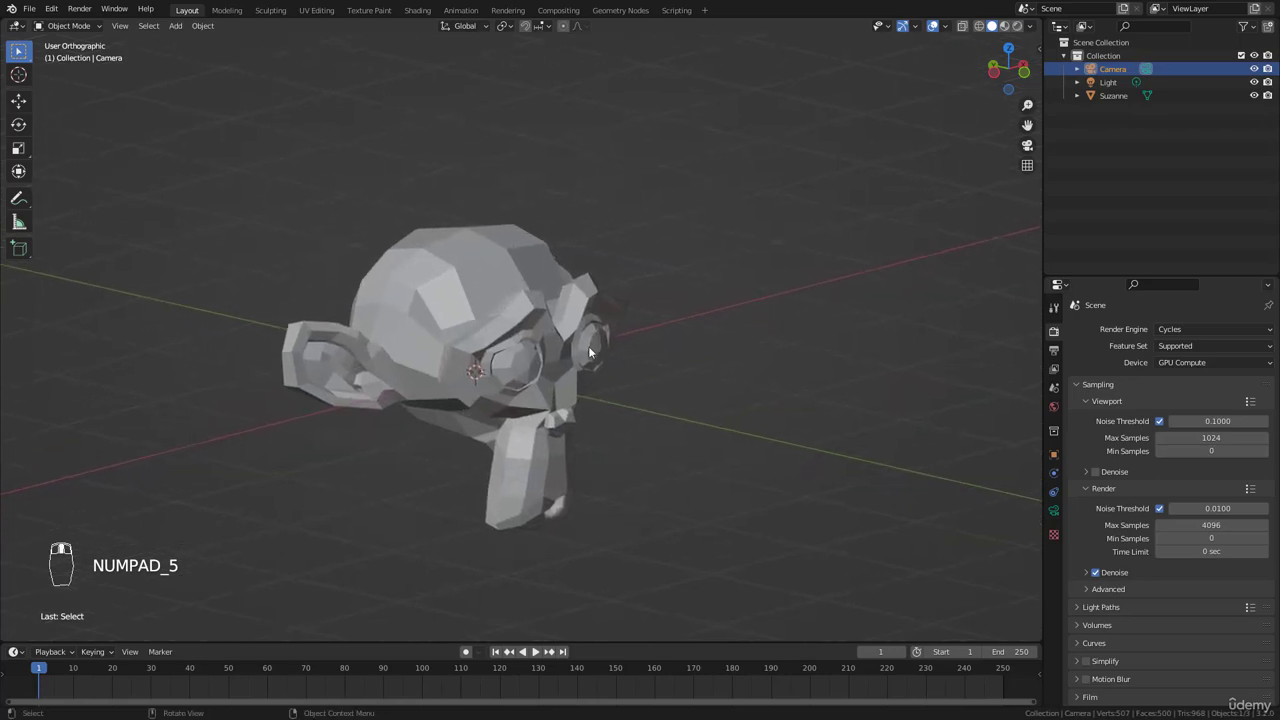
click(1027, 167)
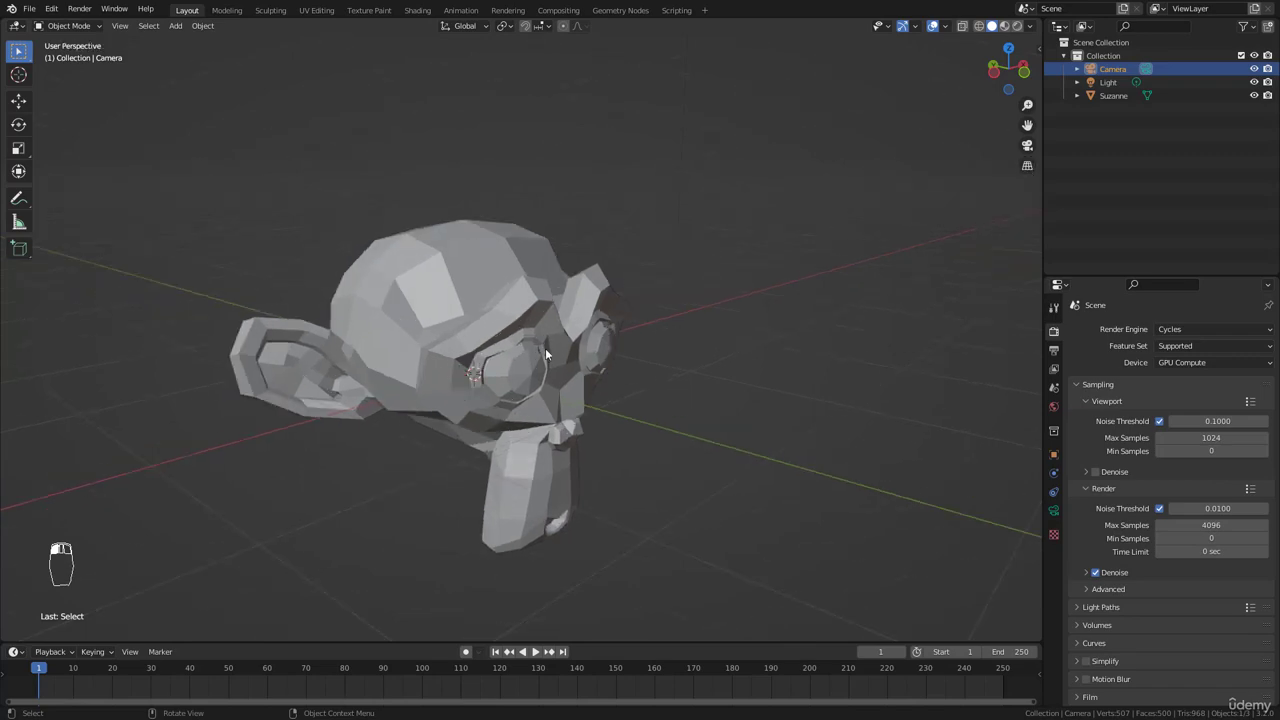
middle_drag(548, 354, 541, 359)
key(KP_5)
key(KP_5)
key(KP_5)
key(KP_5)
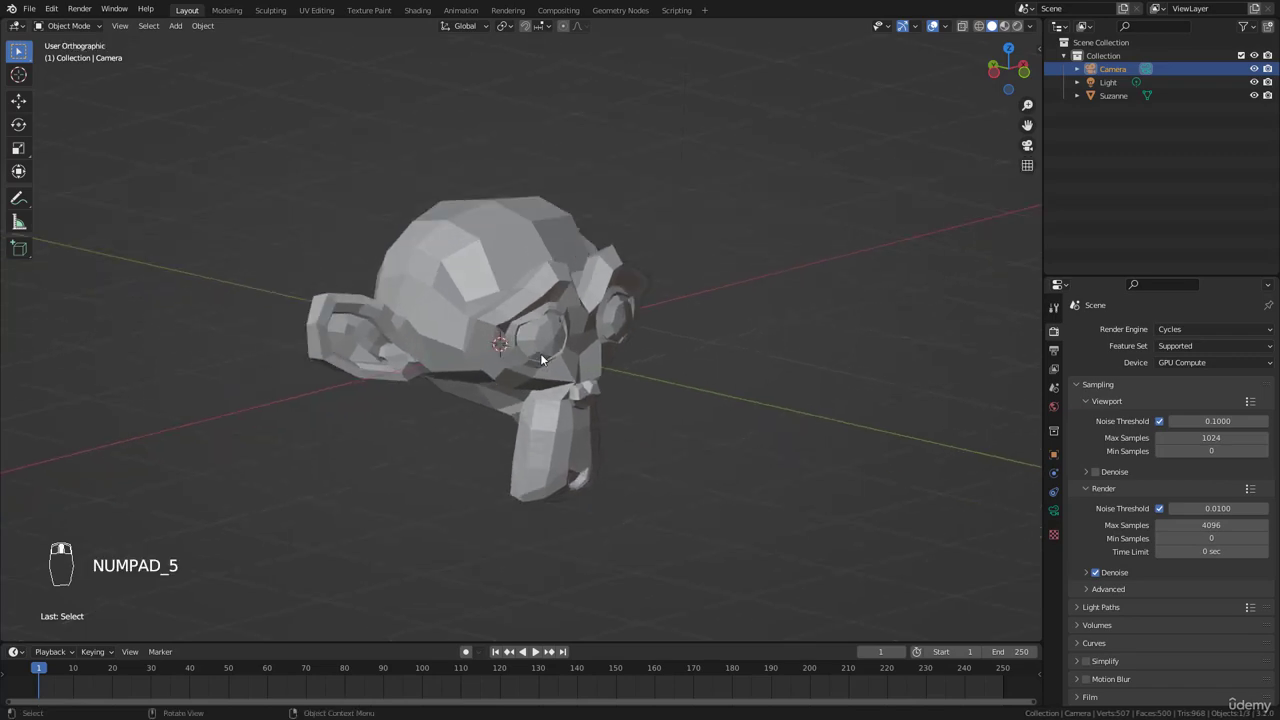